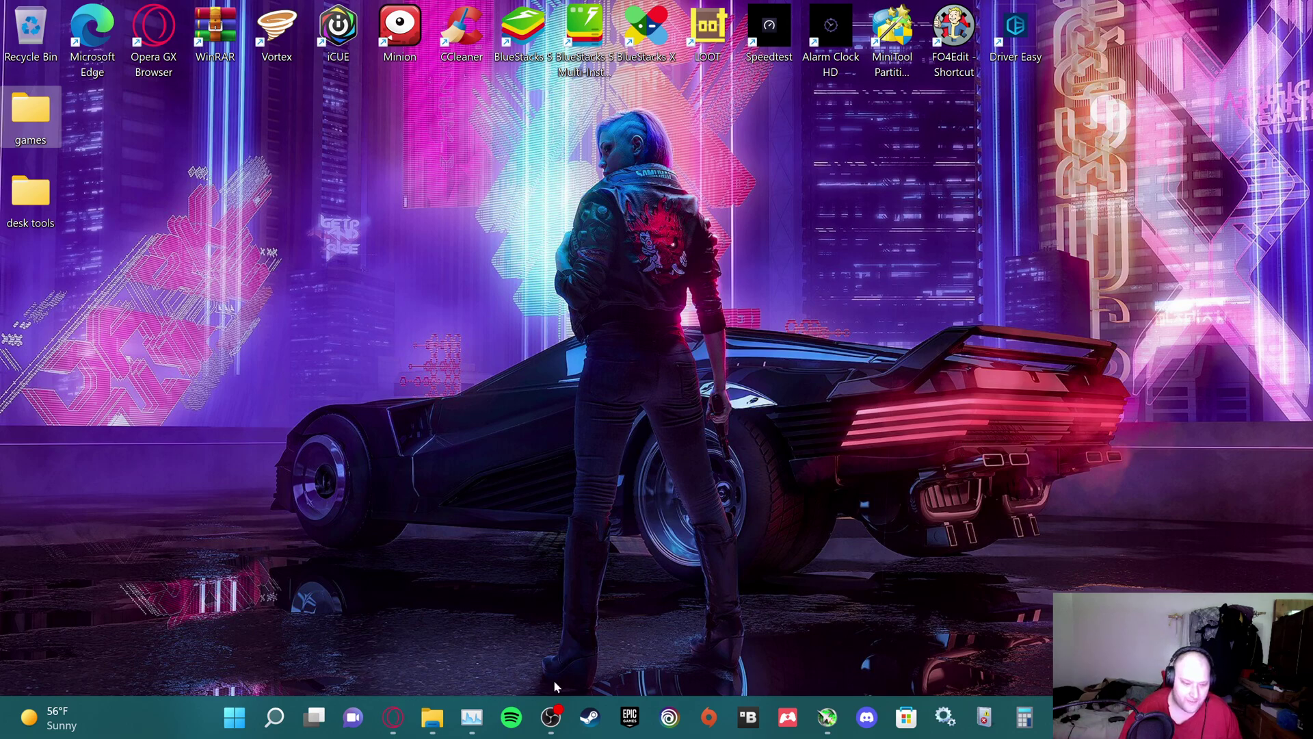
# Step: Search Windows for %appdata% and open the AppData Roaming folder in File Explorer
pyautogui.click(274, 717)
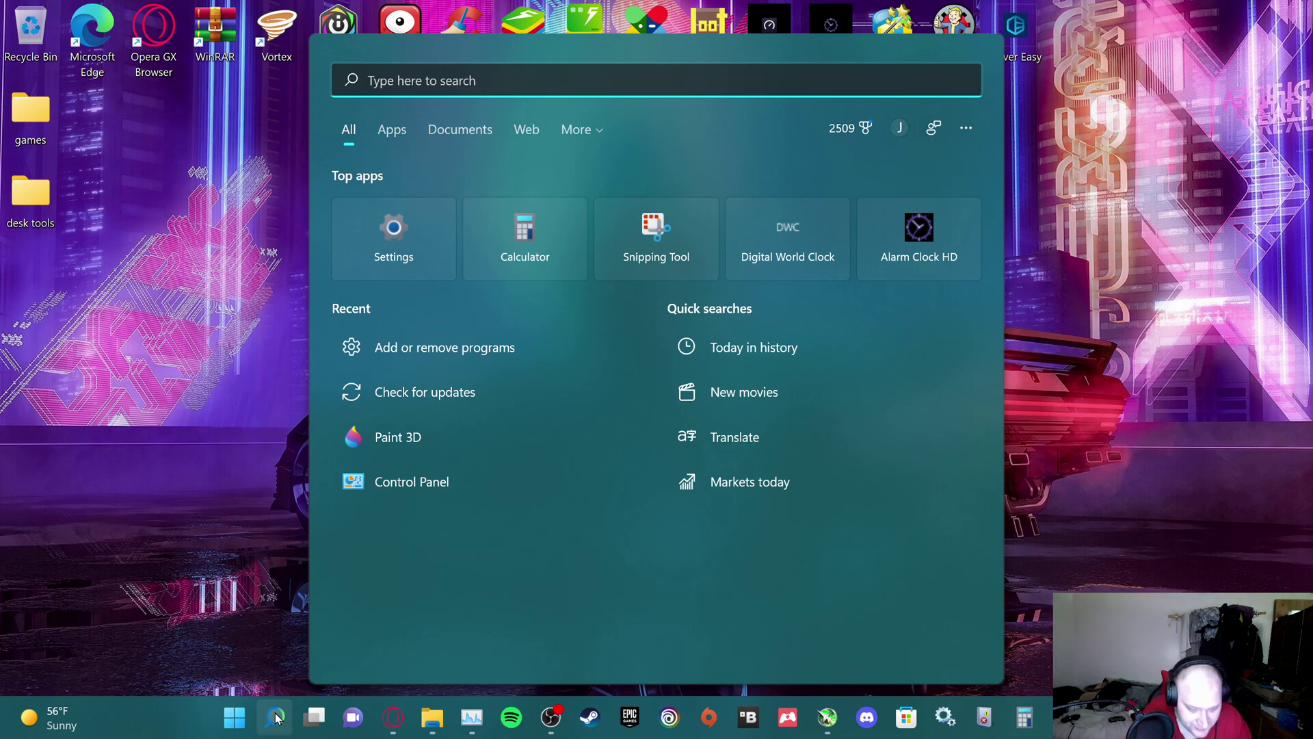
pyautogui.write('$')
pyautogui.press('BackSpace')
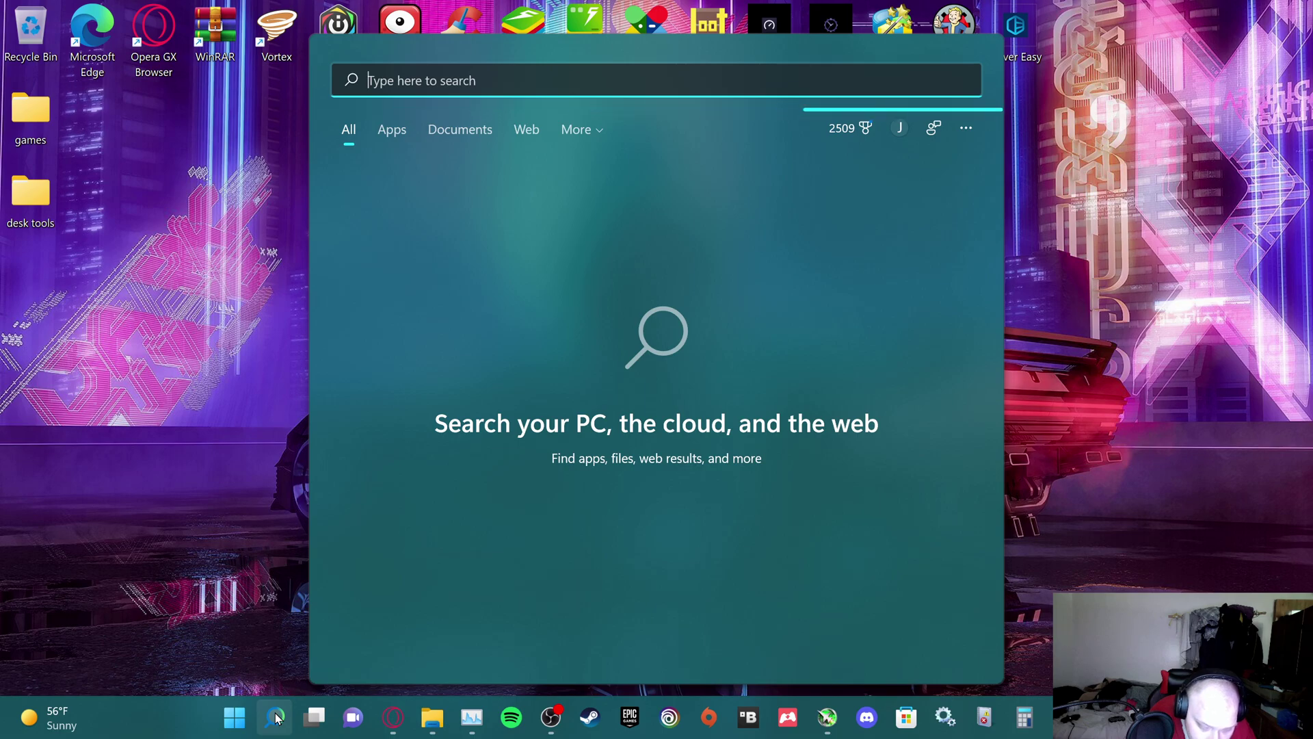
pyautogui.write('%')
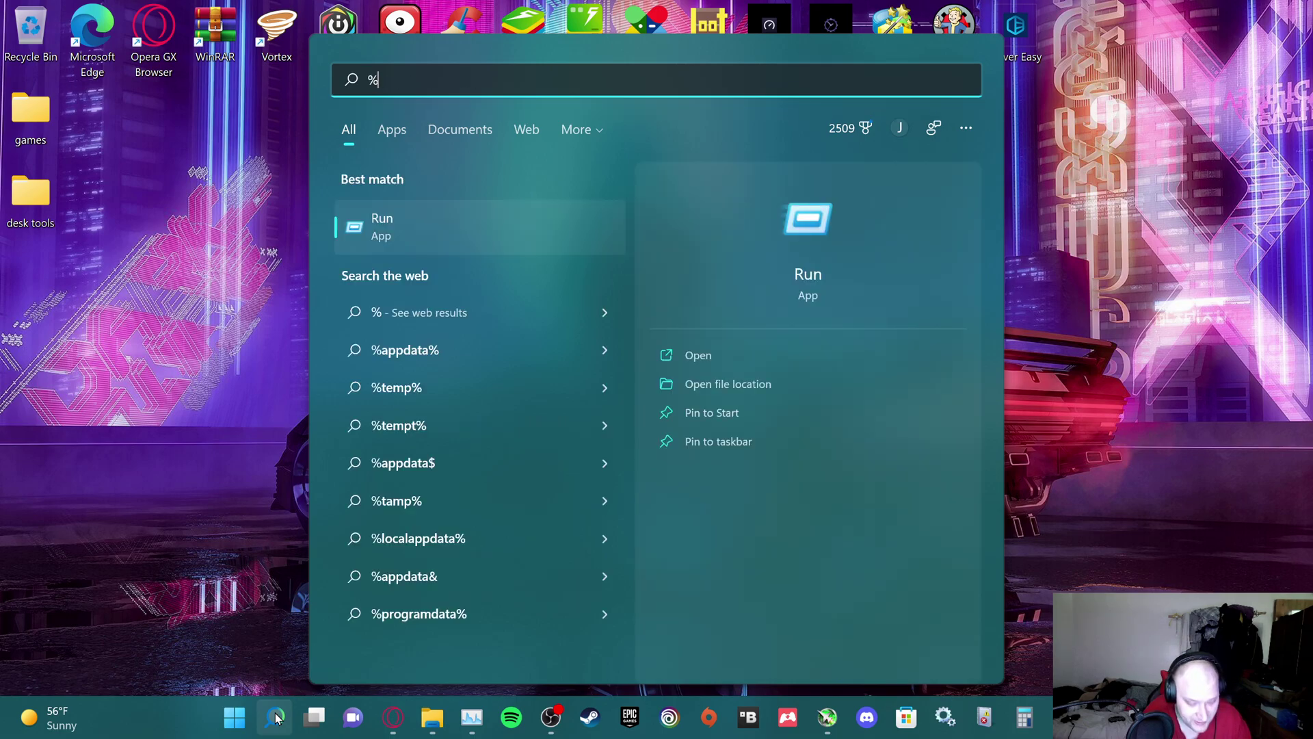
pyautogui.write('p')
pyautogui.press('BackSpace')
pyautogui.press('BackSpace')
pyautogui.write('p')
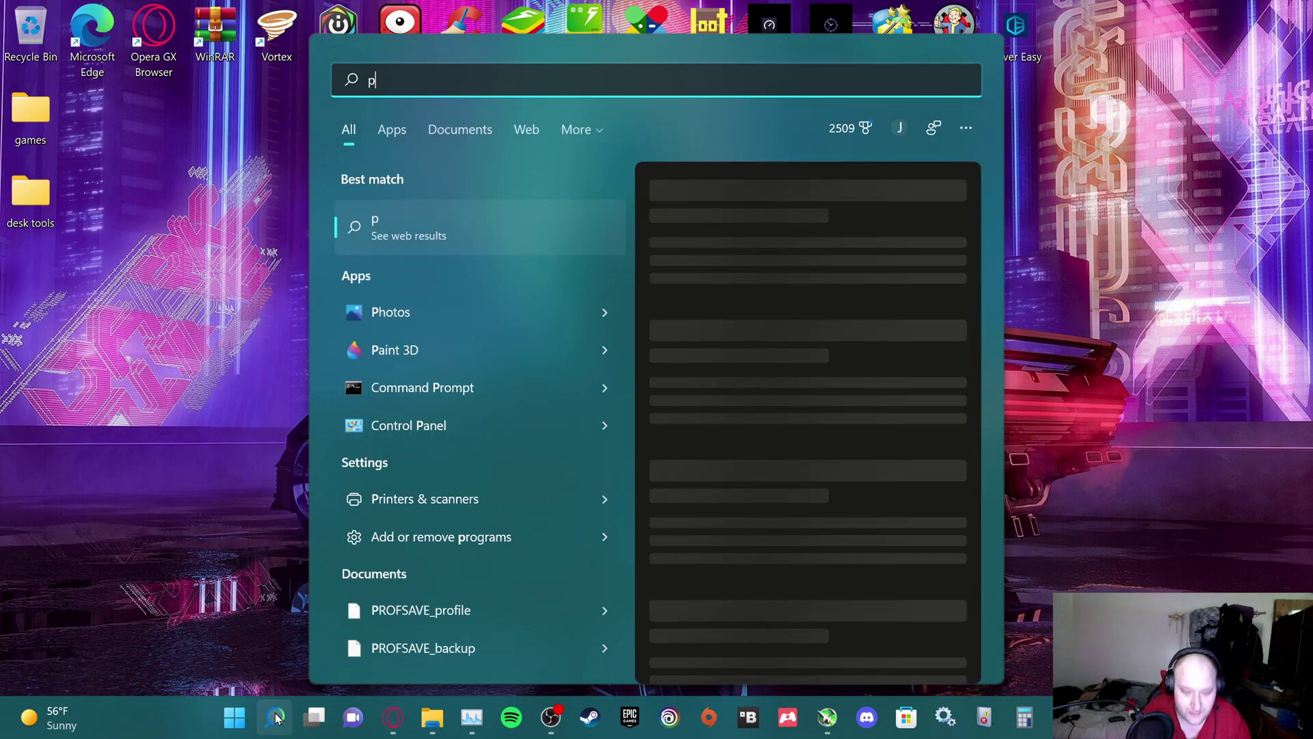
pyautogui.press('BackSpace')
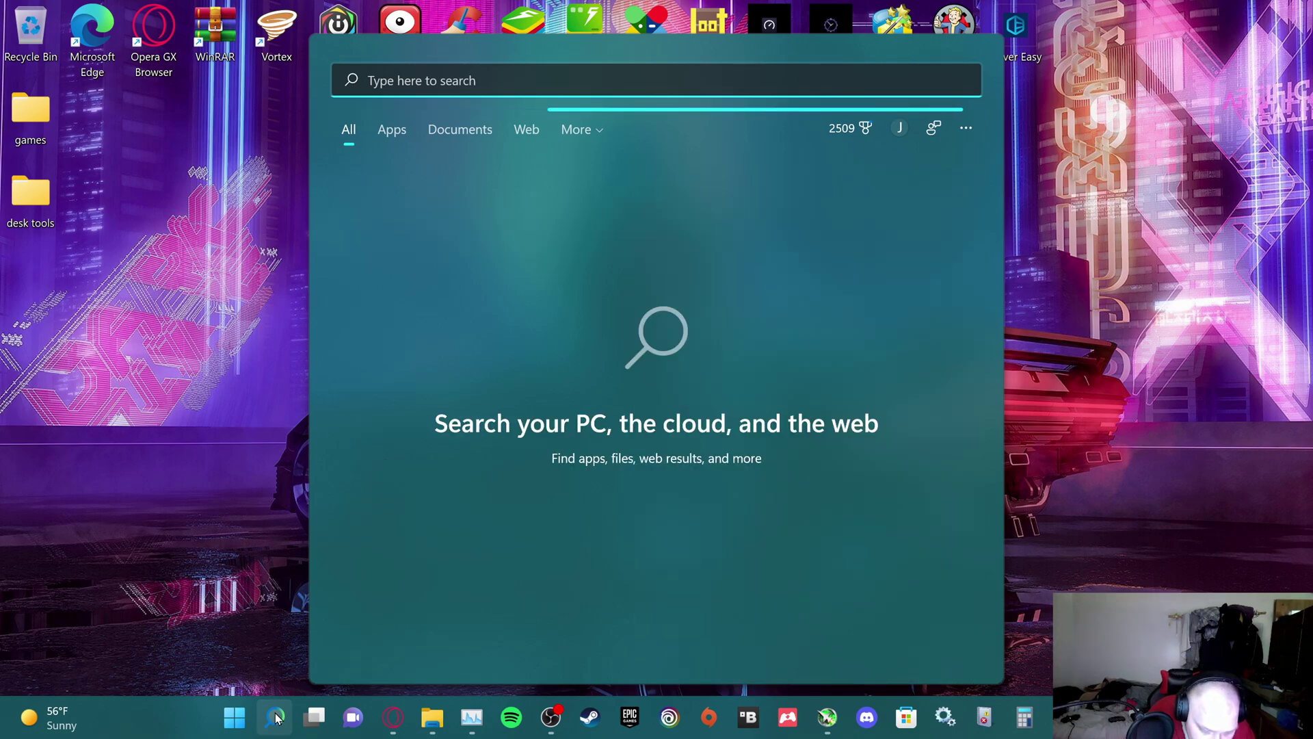
pyautogui.write('%')
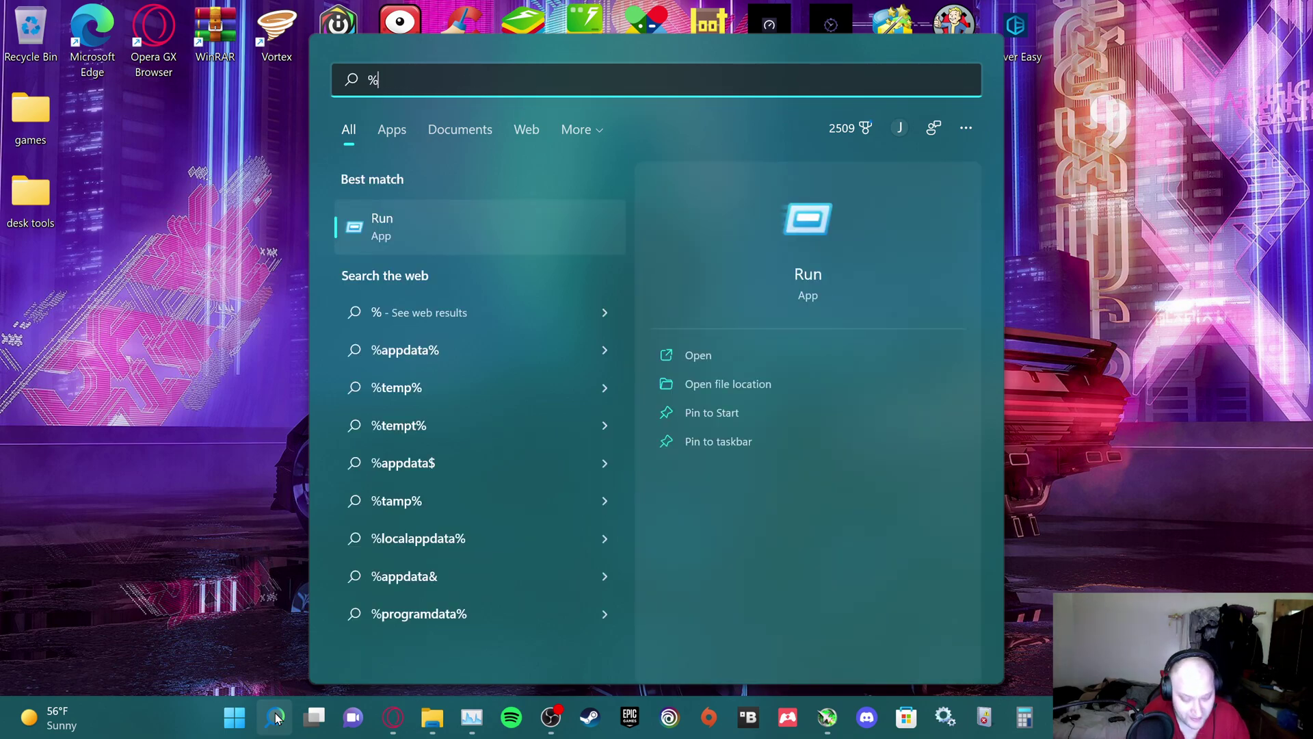
pyautogui.write('appd')
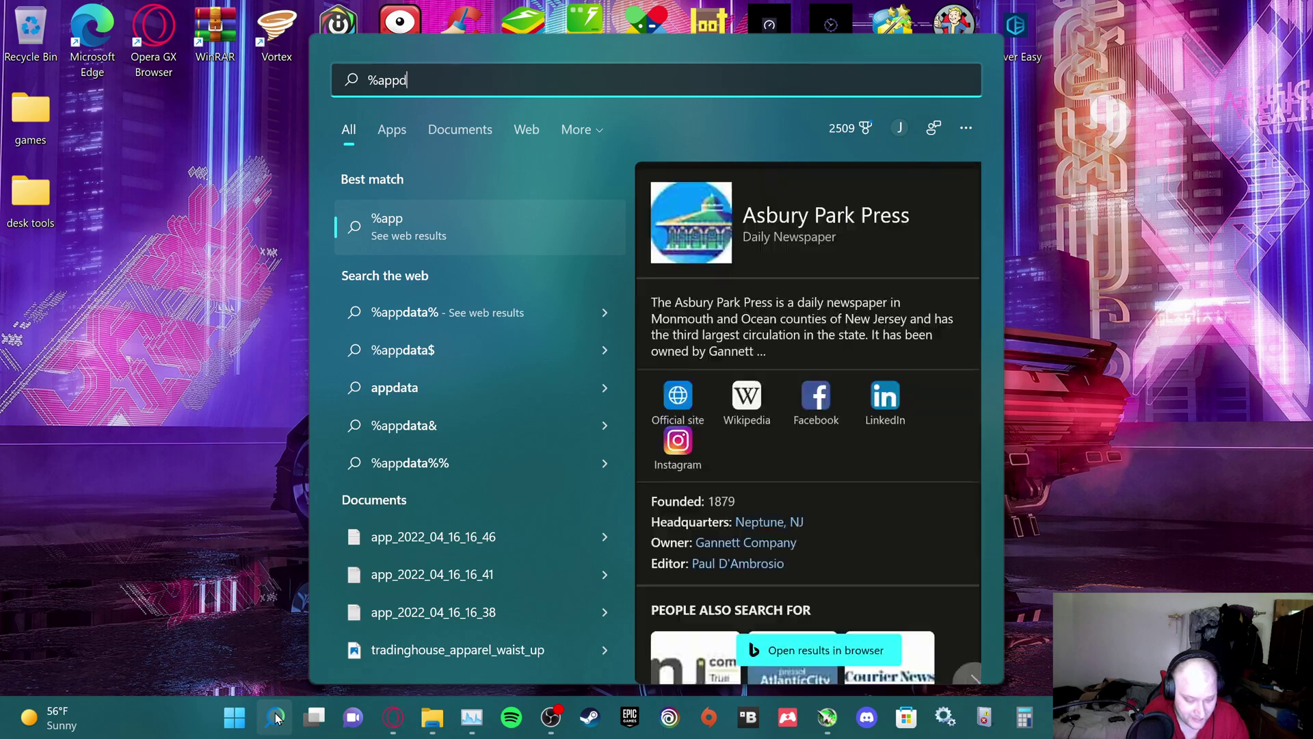
pyautogui.write('ata')
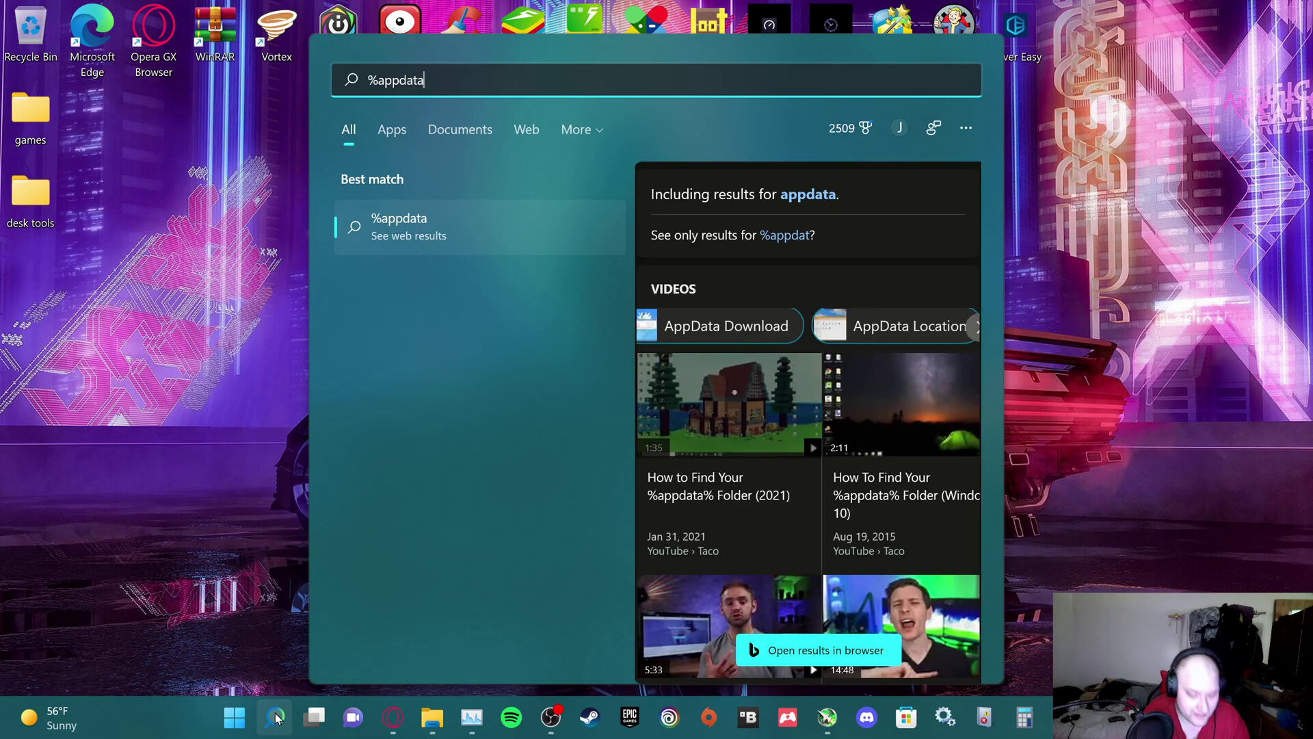
pyautogui.write('%')
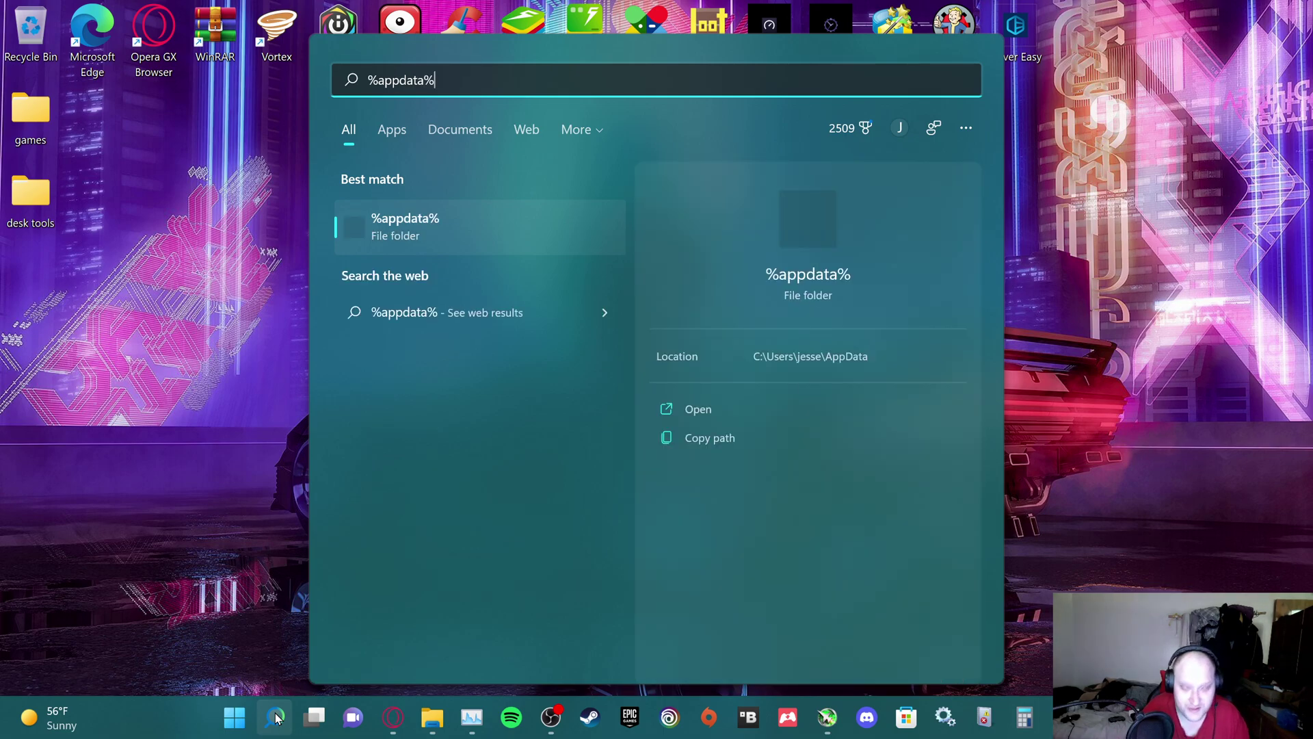
pyautogui.press('Return')
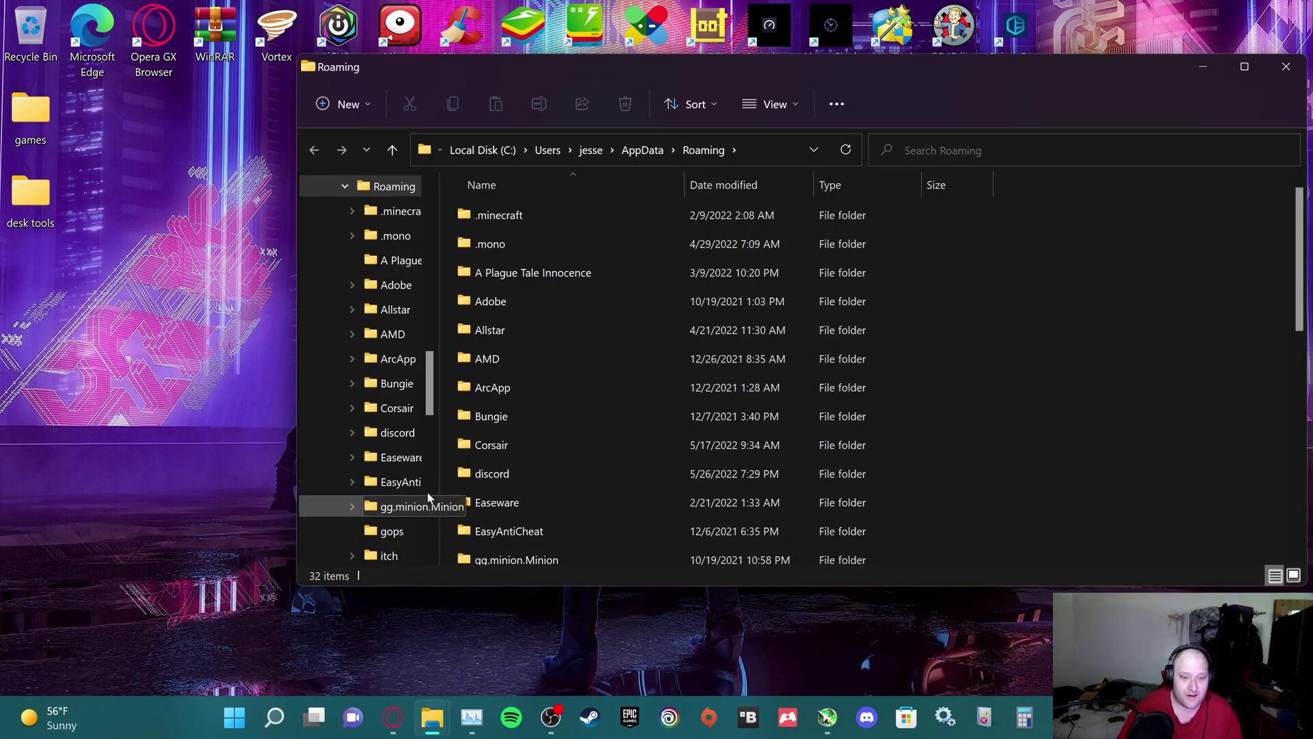
# Step: Open the Bioshock config file from My Games\Bioshock Epic HD\Bioshock
pyautogui.scroll(-5, 529, 268)
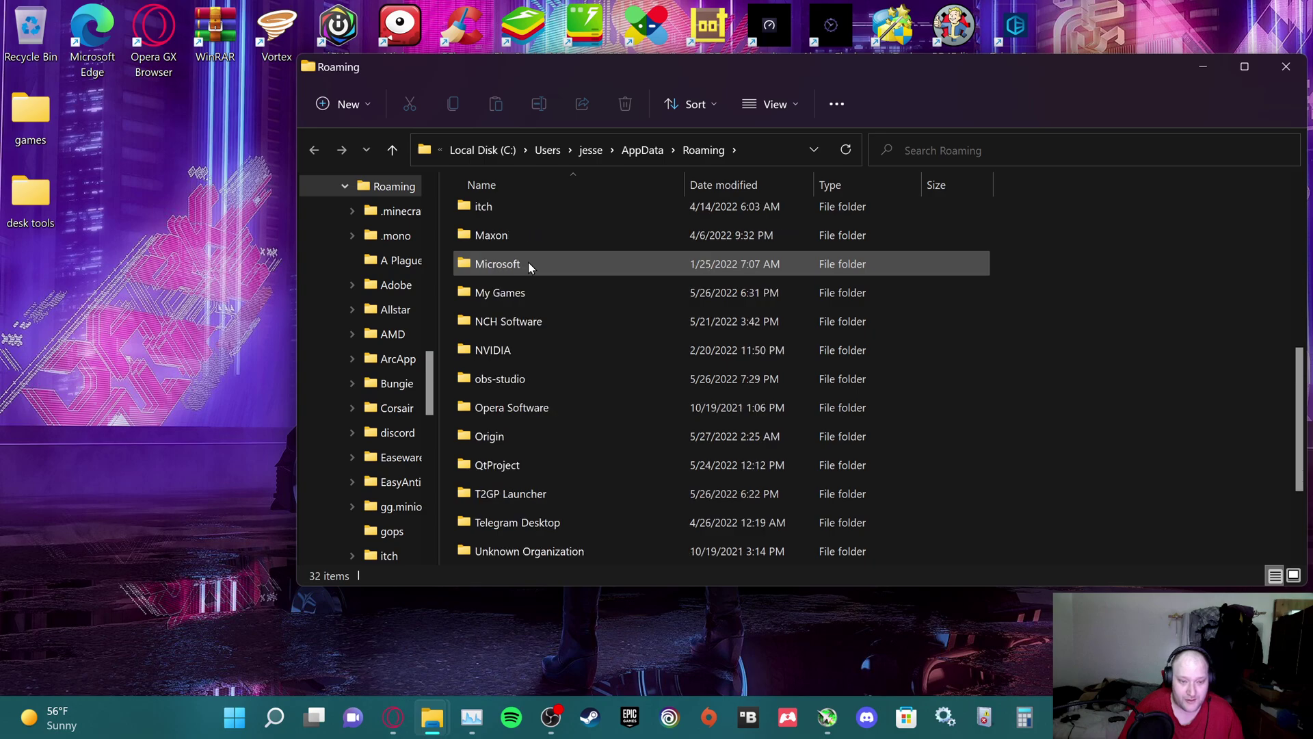
pyautogui.doubleClick(523, 287)
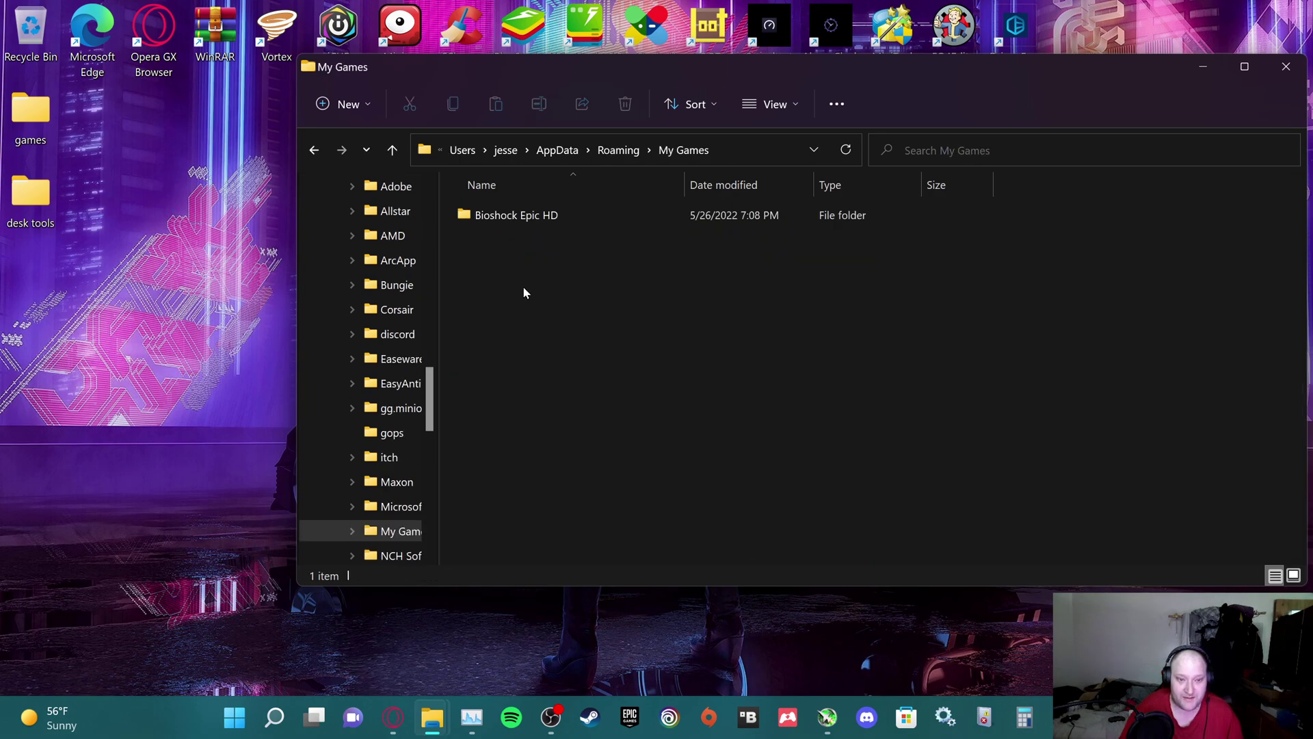
pyautogui.doubleClick(541, 216)
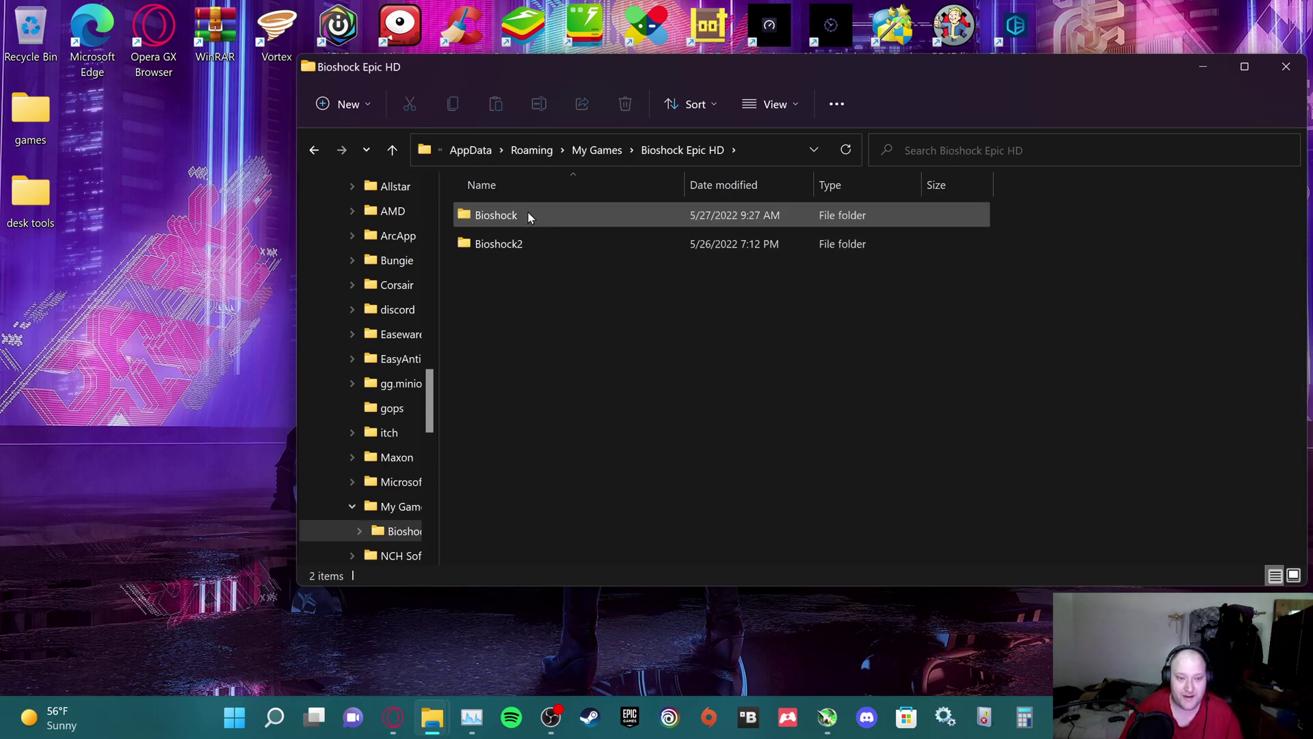
pyautogui.doubleClick(529, 216)
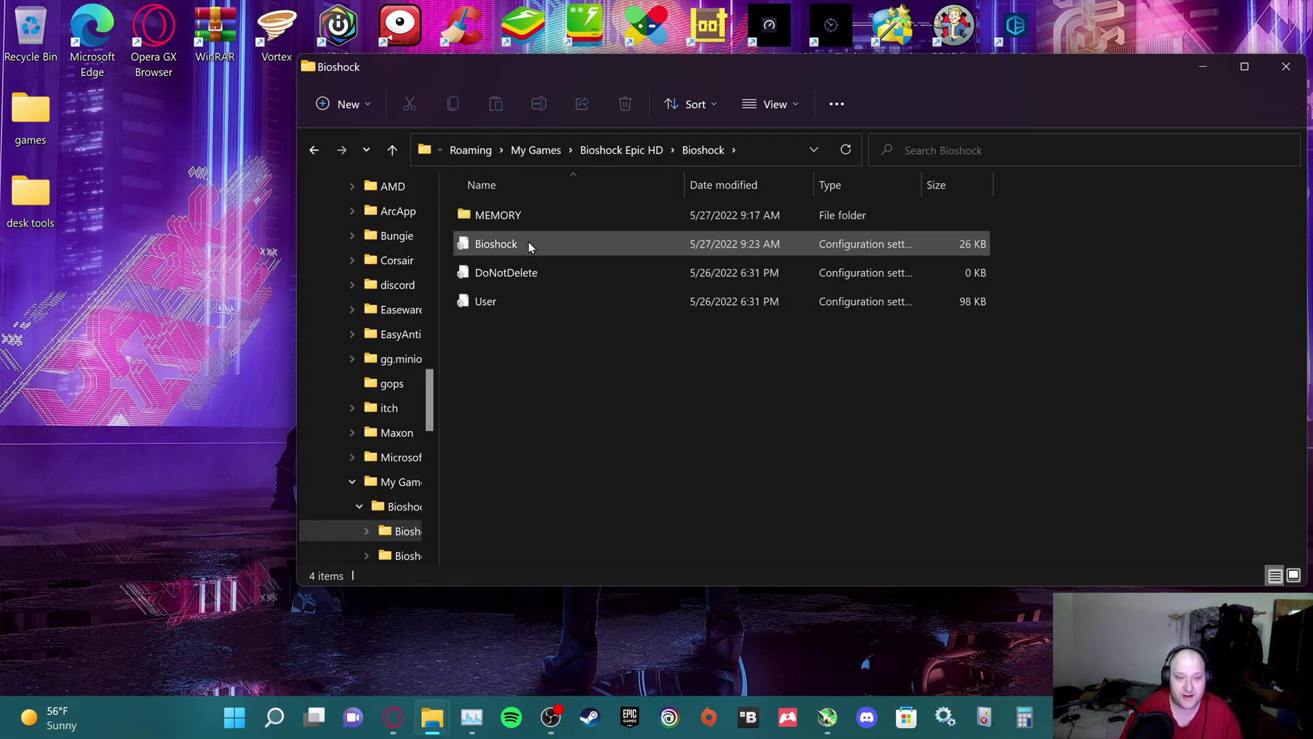
pyautogui.rightClick(528, 241)
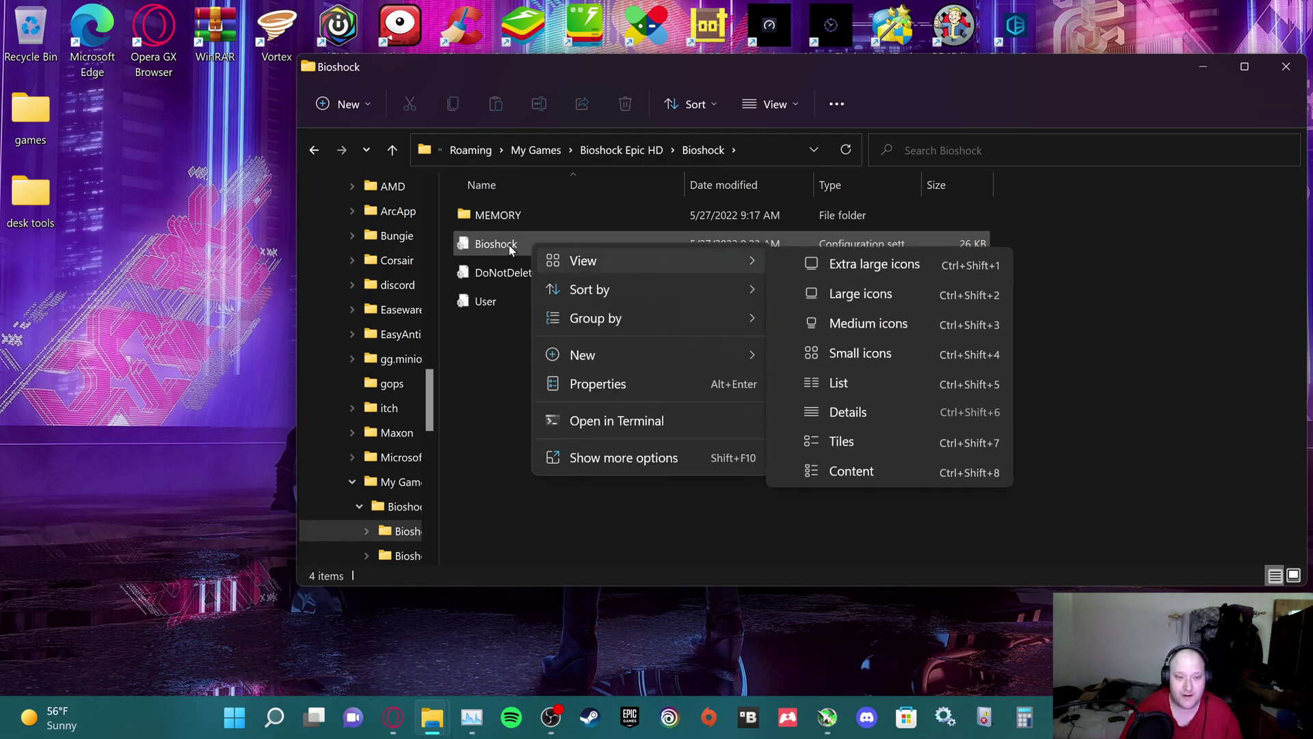
pyautogui.click(509, 246)
pyautogui.doubleClick(499, 248)
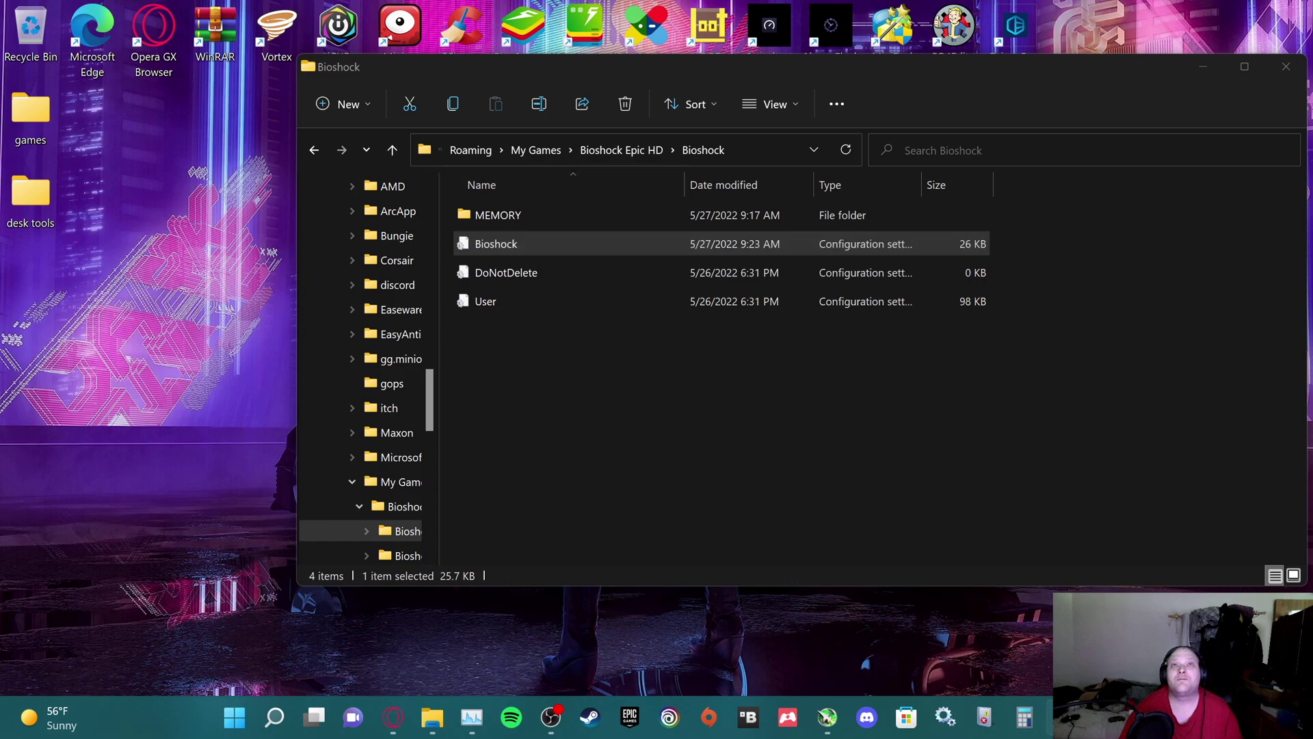
pyautogui.moveTo(516, 50); pyautogui.dragTo(650, 81)
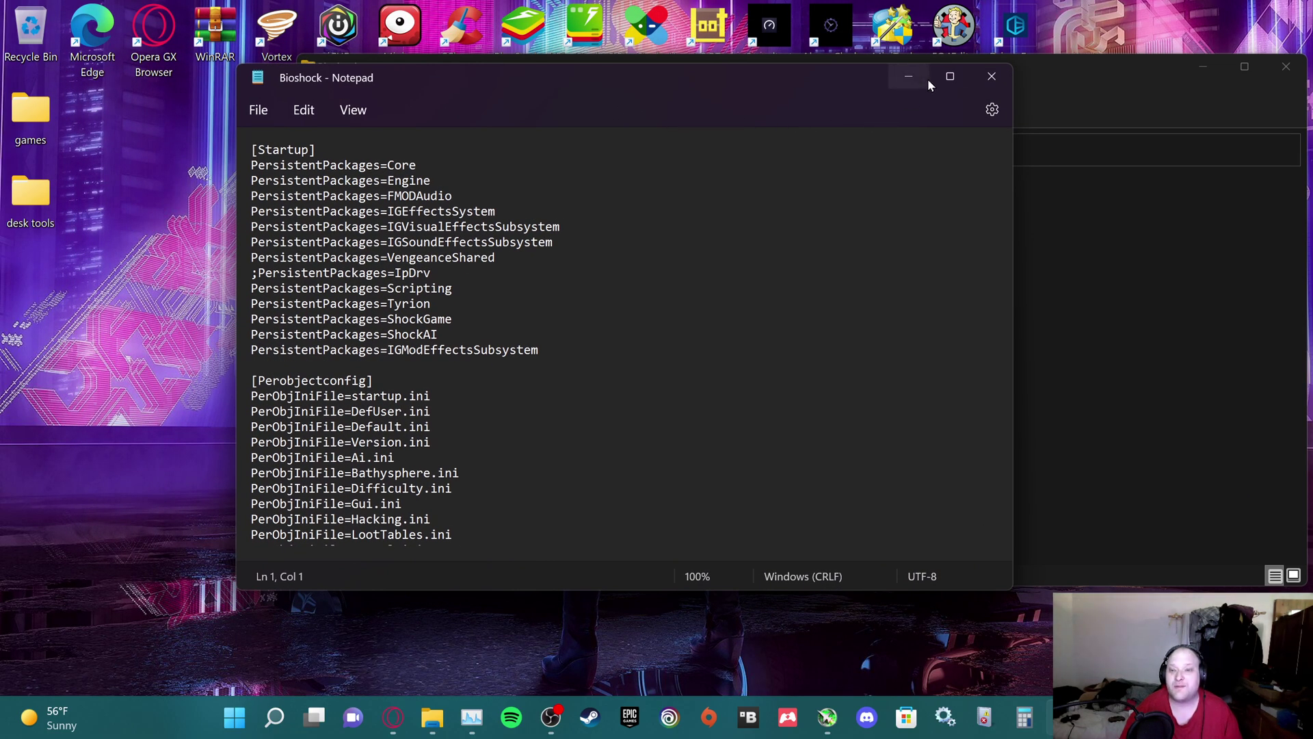
pyautogui.click(948, 76)
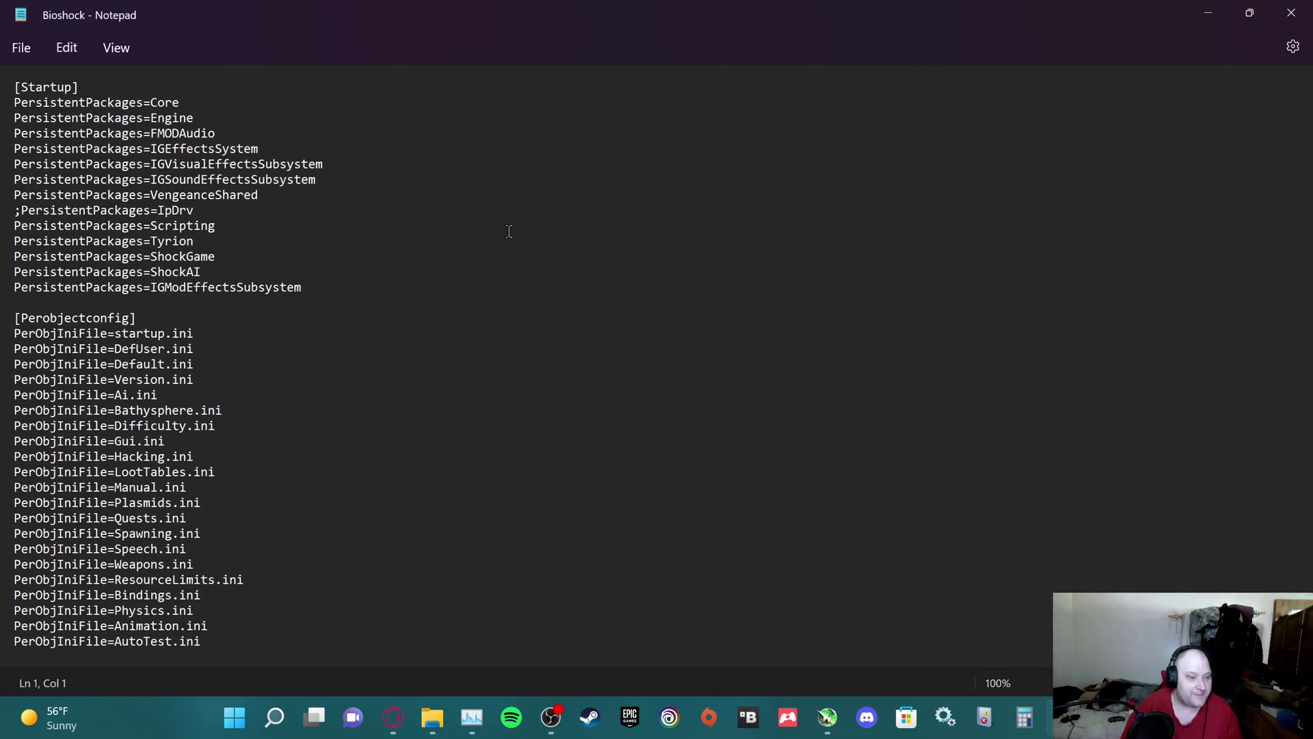
pyautogui.scroll(-5, 263, 215)
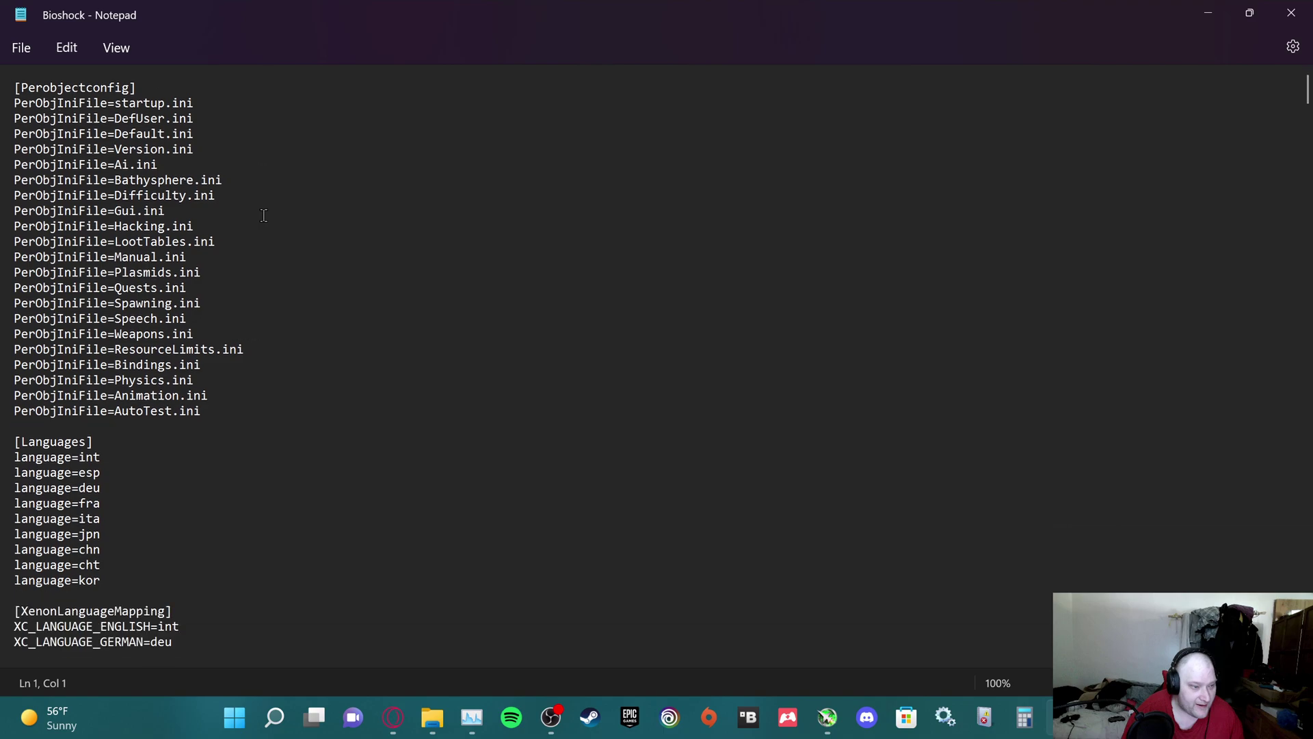
pyautogui.scroll(-20, 263, 215)
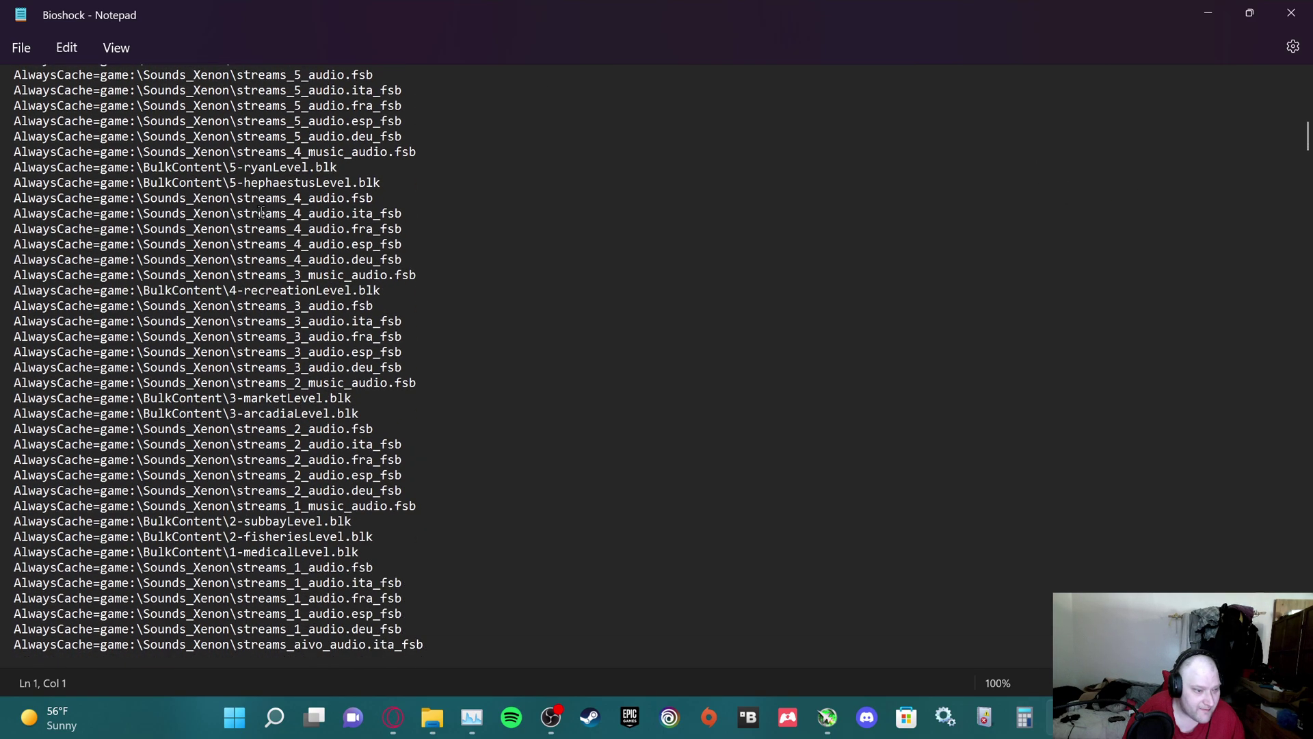
pyautogui.scroll(-20, 262, 213)
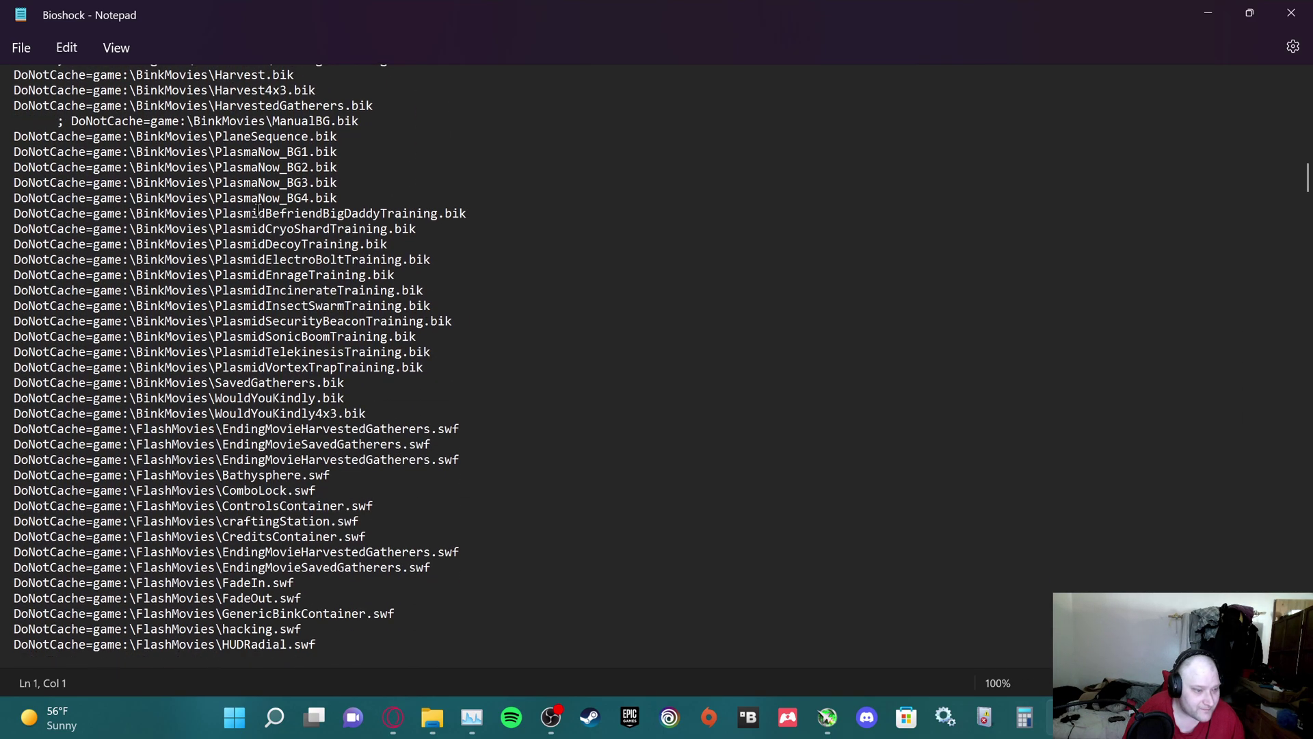
pyautogui.scroll(-15, 257, 209)
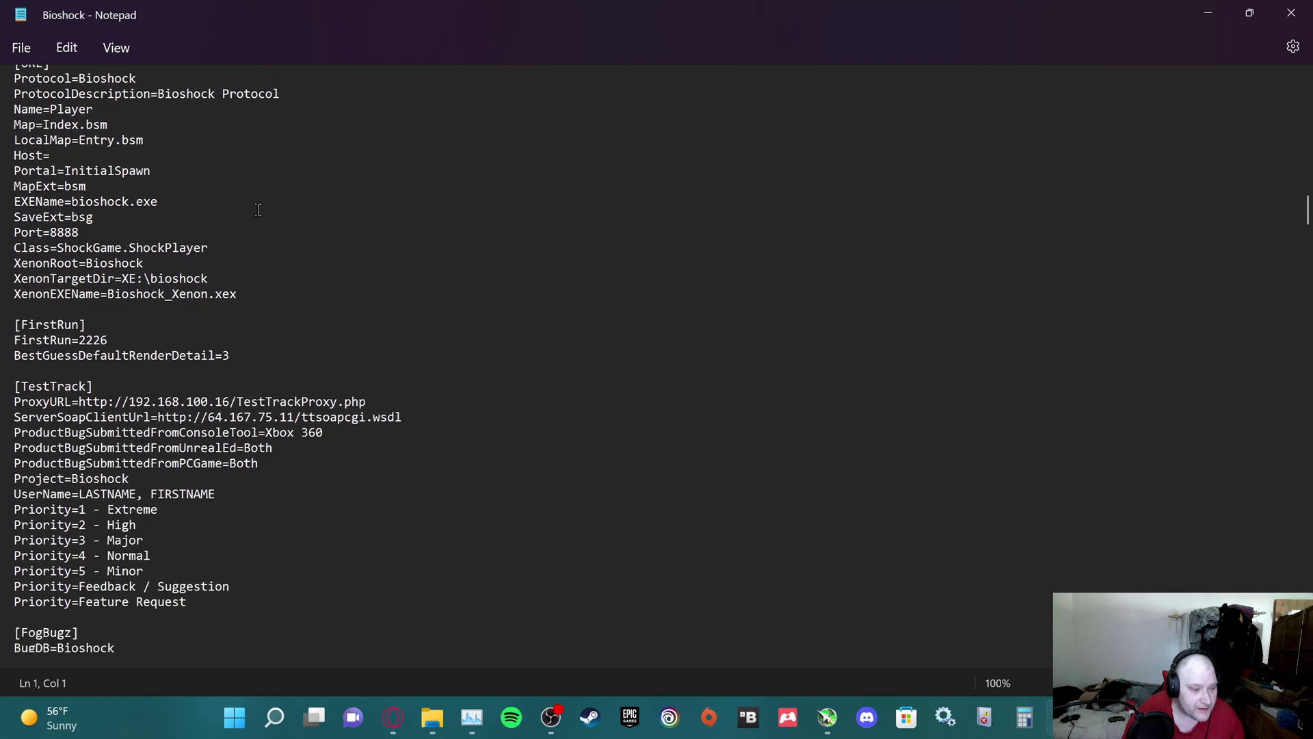
pyautogui.scroll(-7, 258, 209)
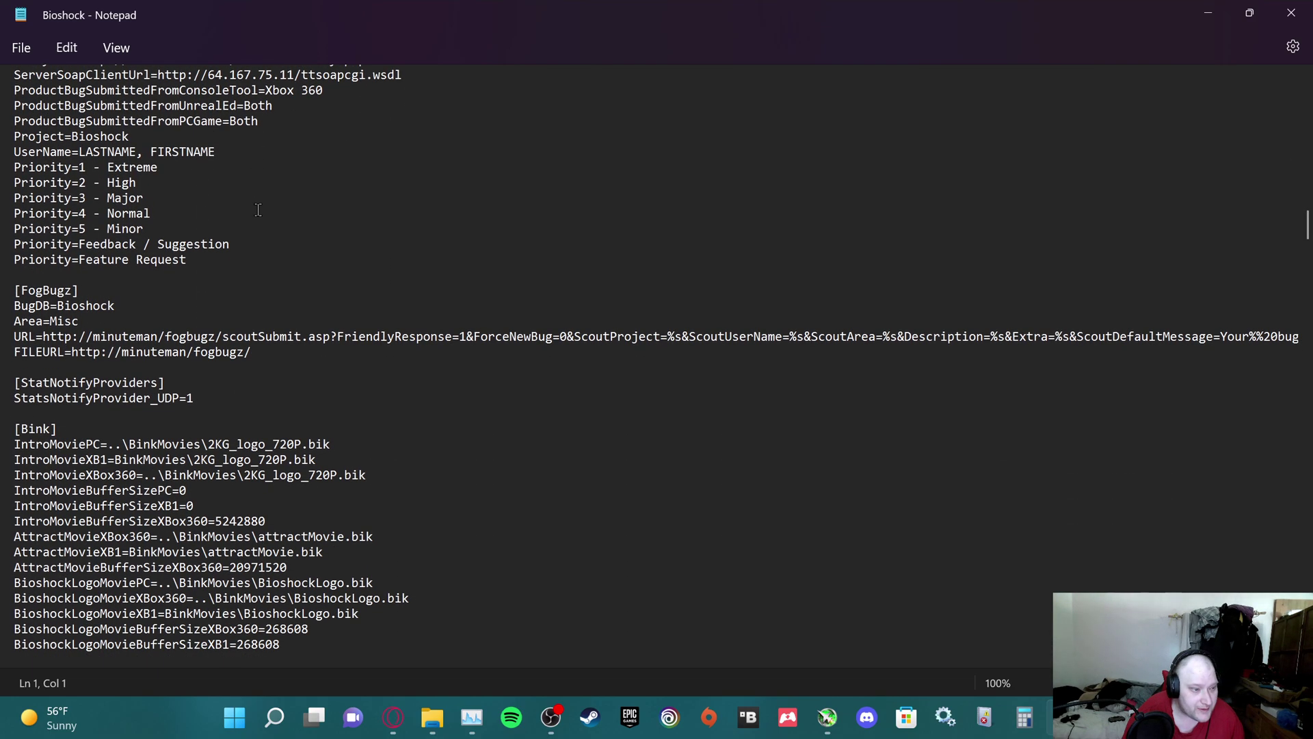
pyautogui.scroll(-6, 258, 209)
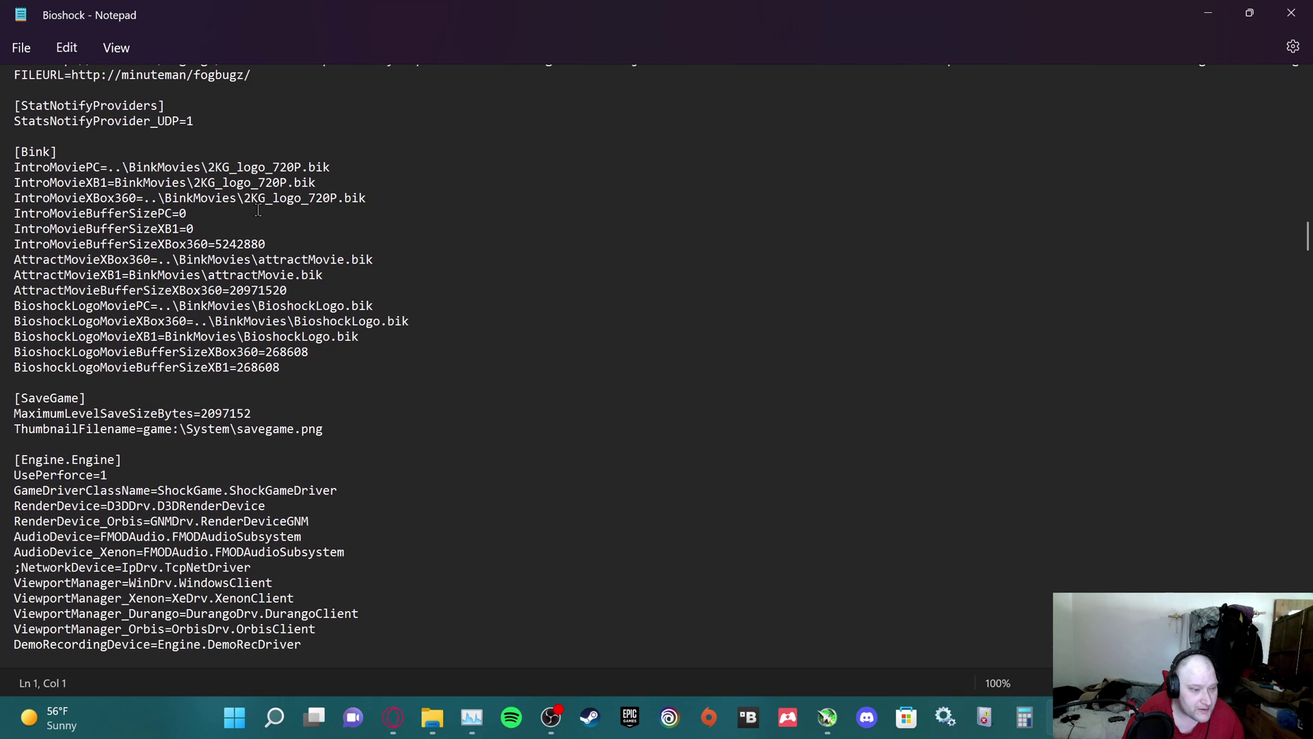
pyautogui.scroll(-7, 258, 209)
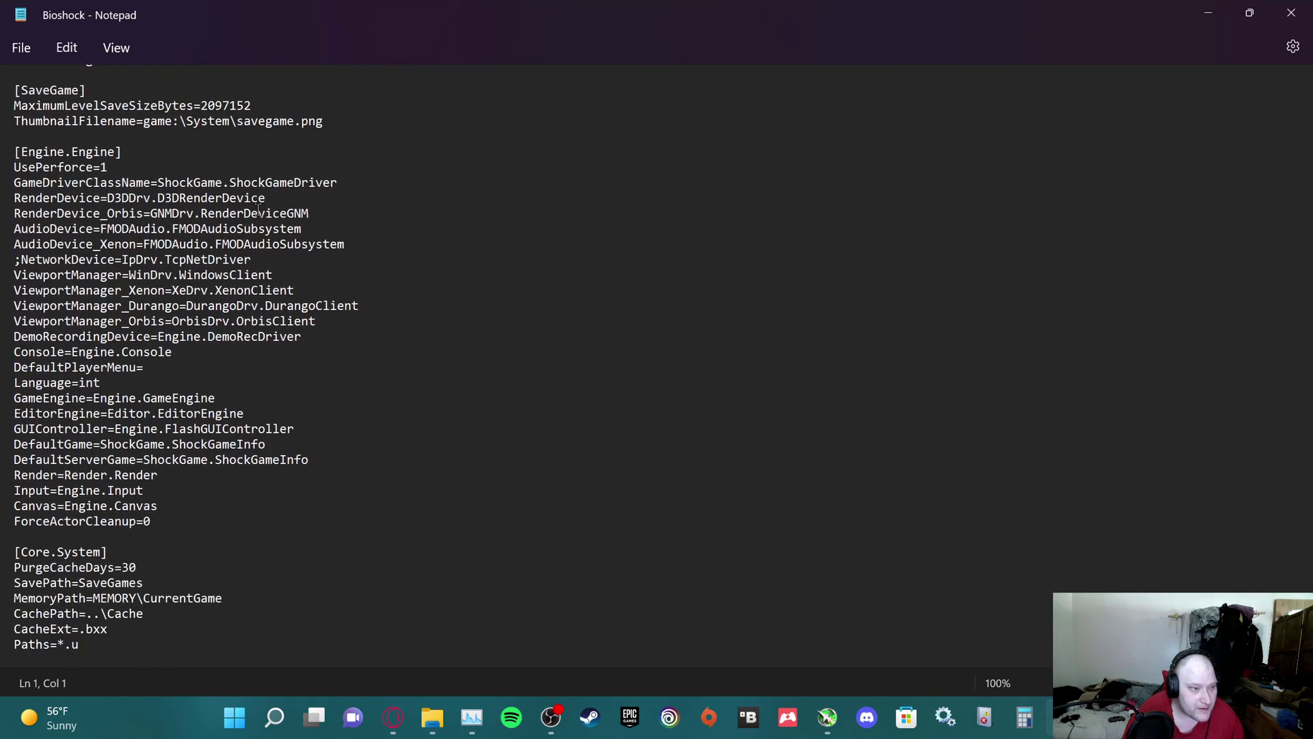
pyautogui.scroll(-1, 258, 209)
pyautogui.scroll(-13, 257, 209)
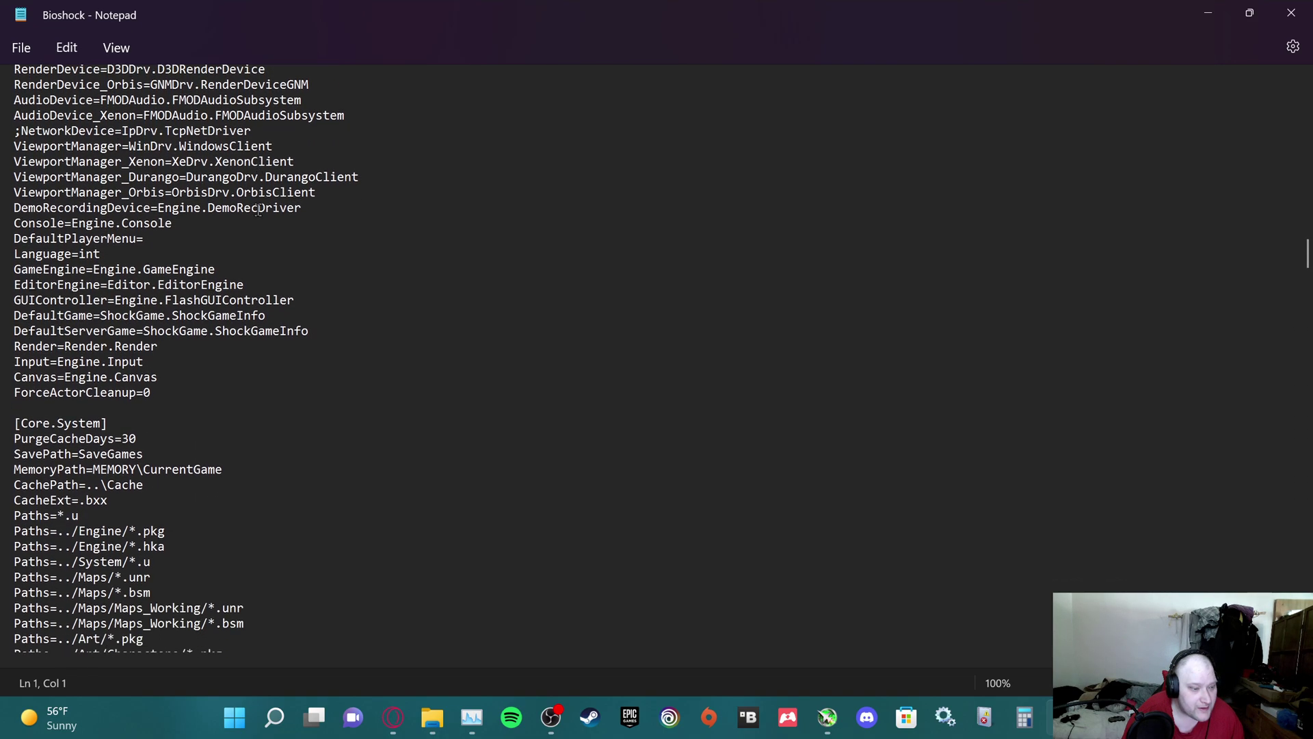
pyautogui.scroll(-20, 258, 209)
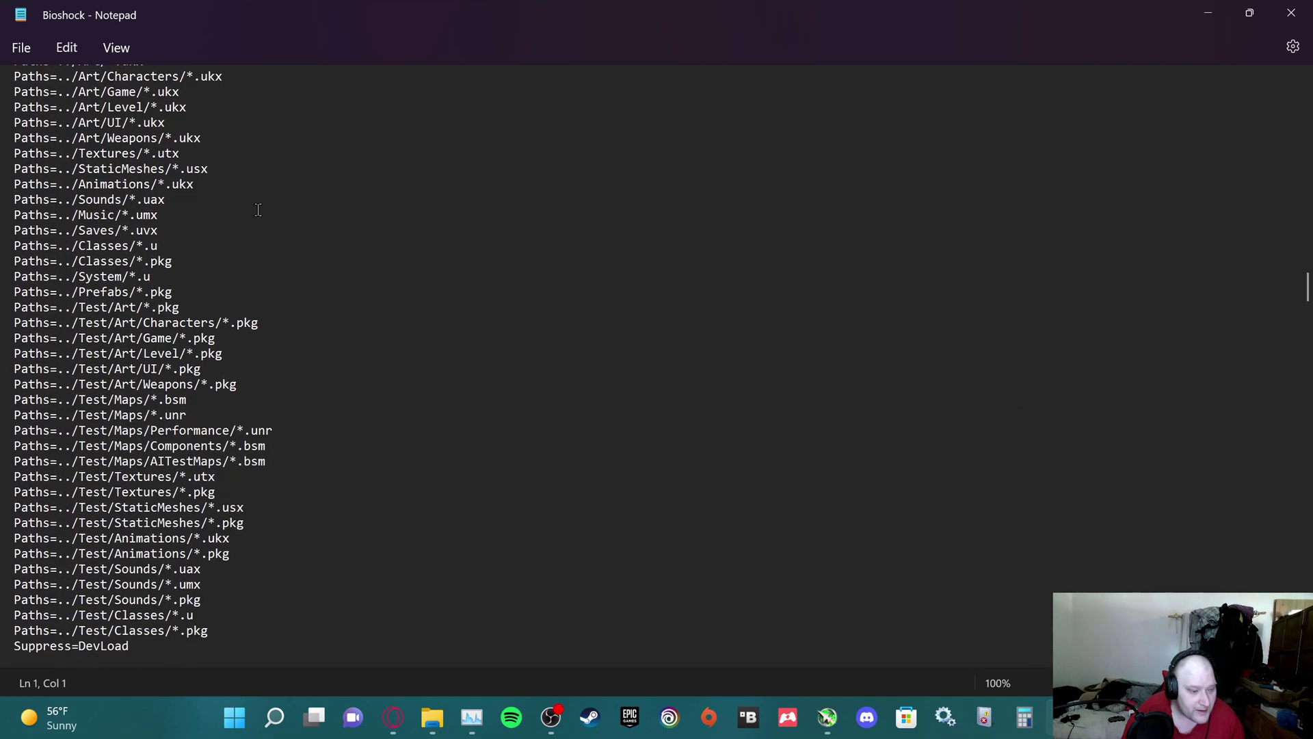
pyautogui.scroll(-16, 258, 209)
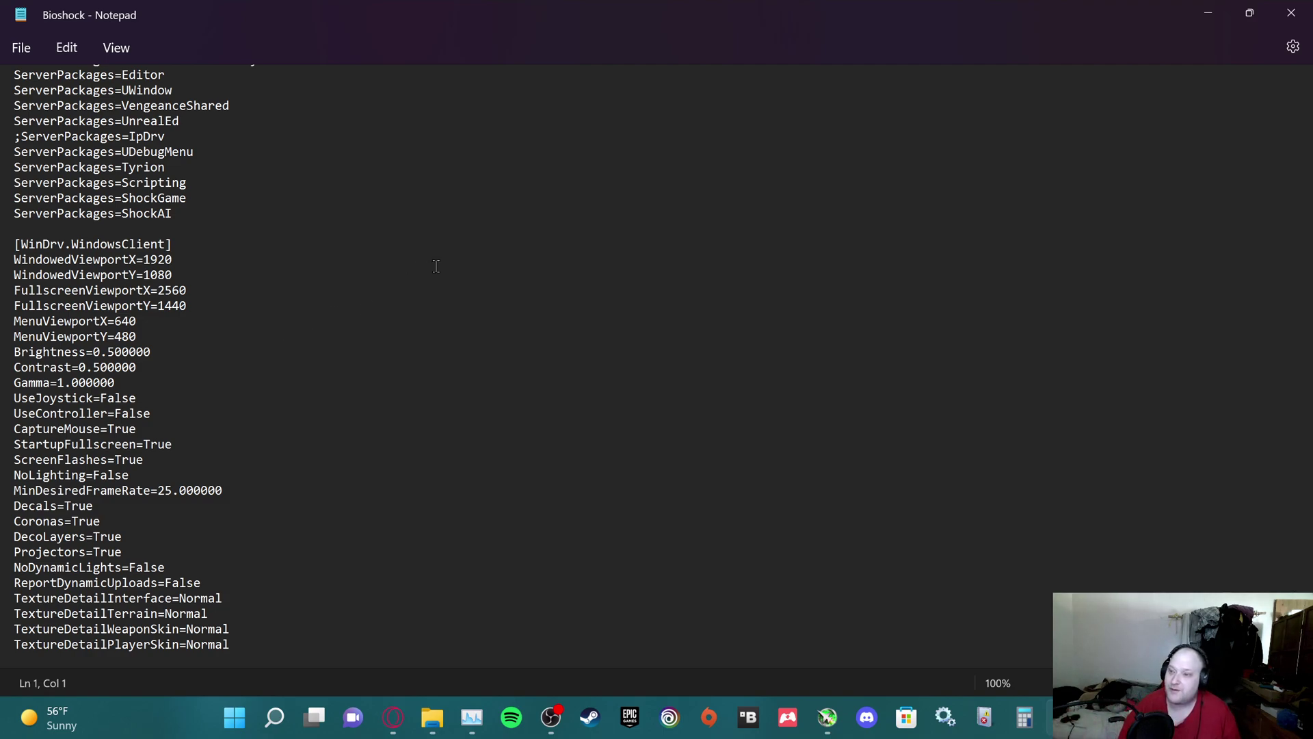
# Step: Close Bioshock.ini in Notepad after checking the 2560x1440 fullscreen viewport
pyautogui.click(1291, 13)
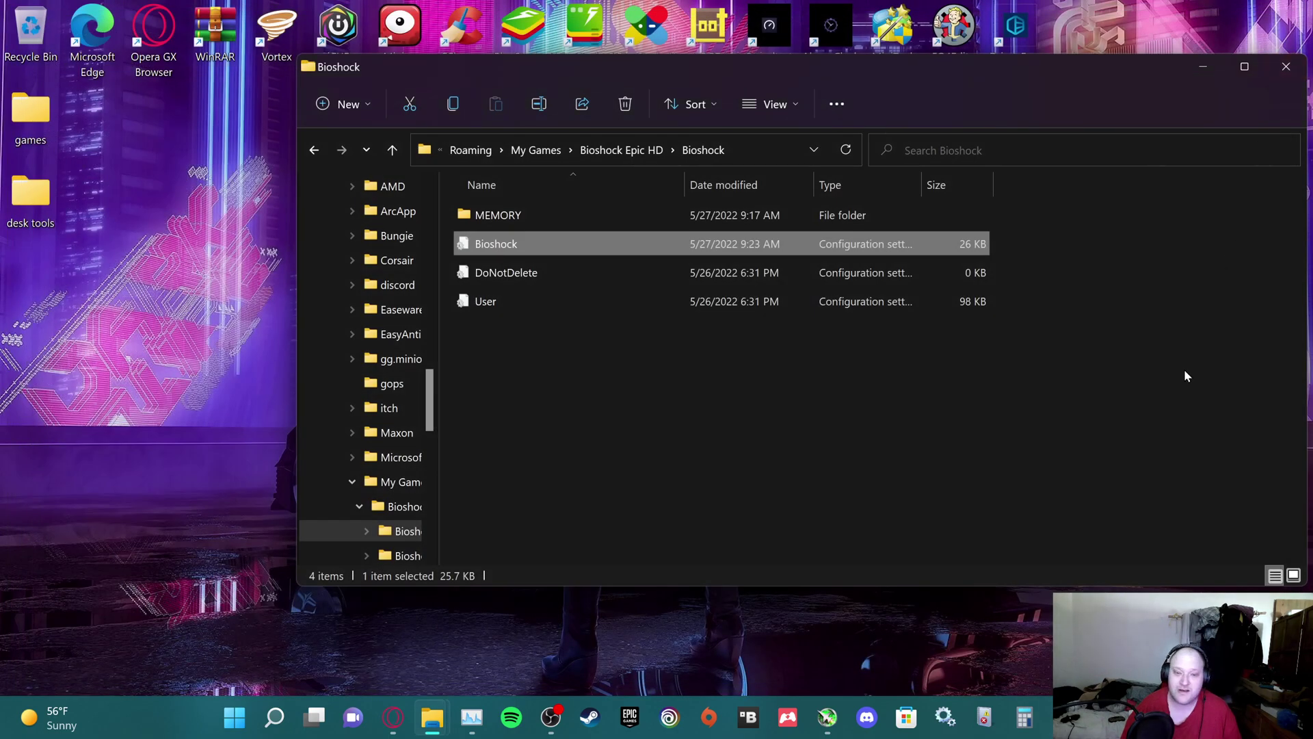
# Step: Launch BioShock Remastered from the desktop games folder and start it from the 2K Launcher
pyautogui.click(1286, 66)
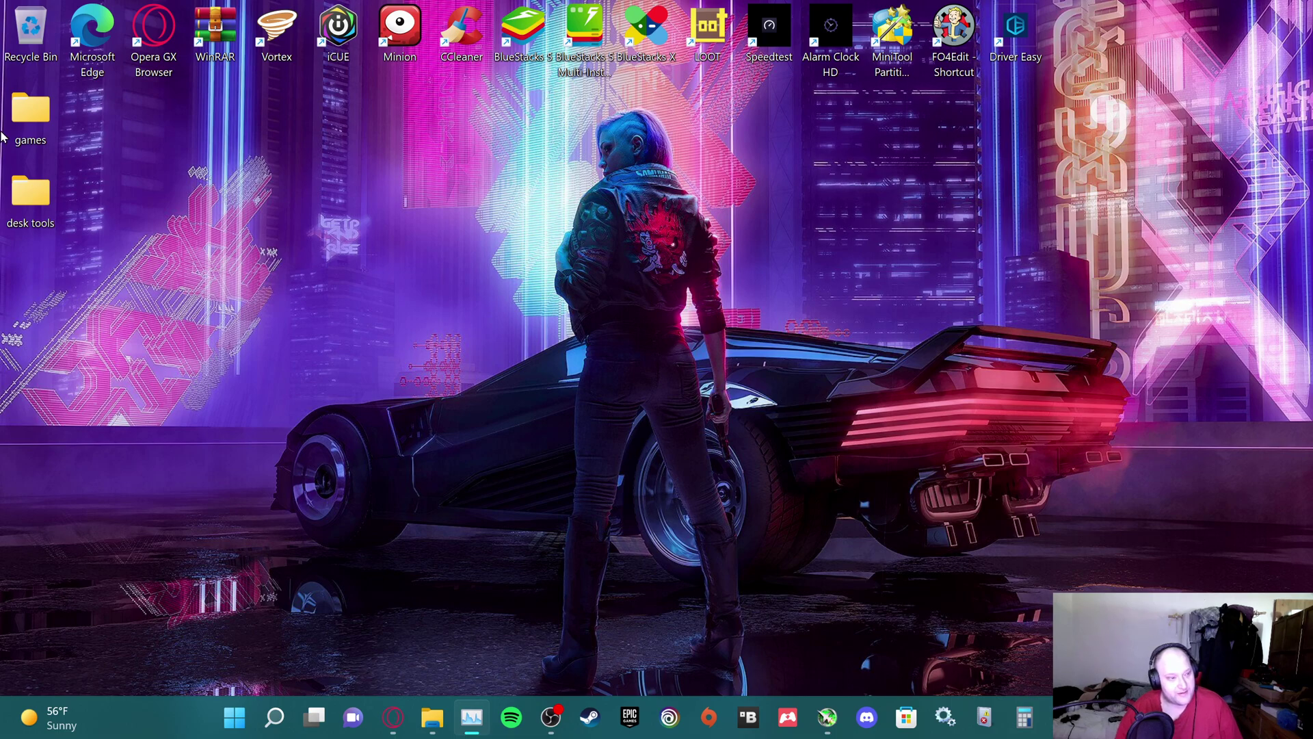
pyautogui.doubleClick(30, 113)
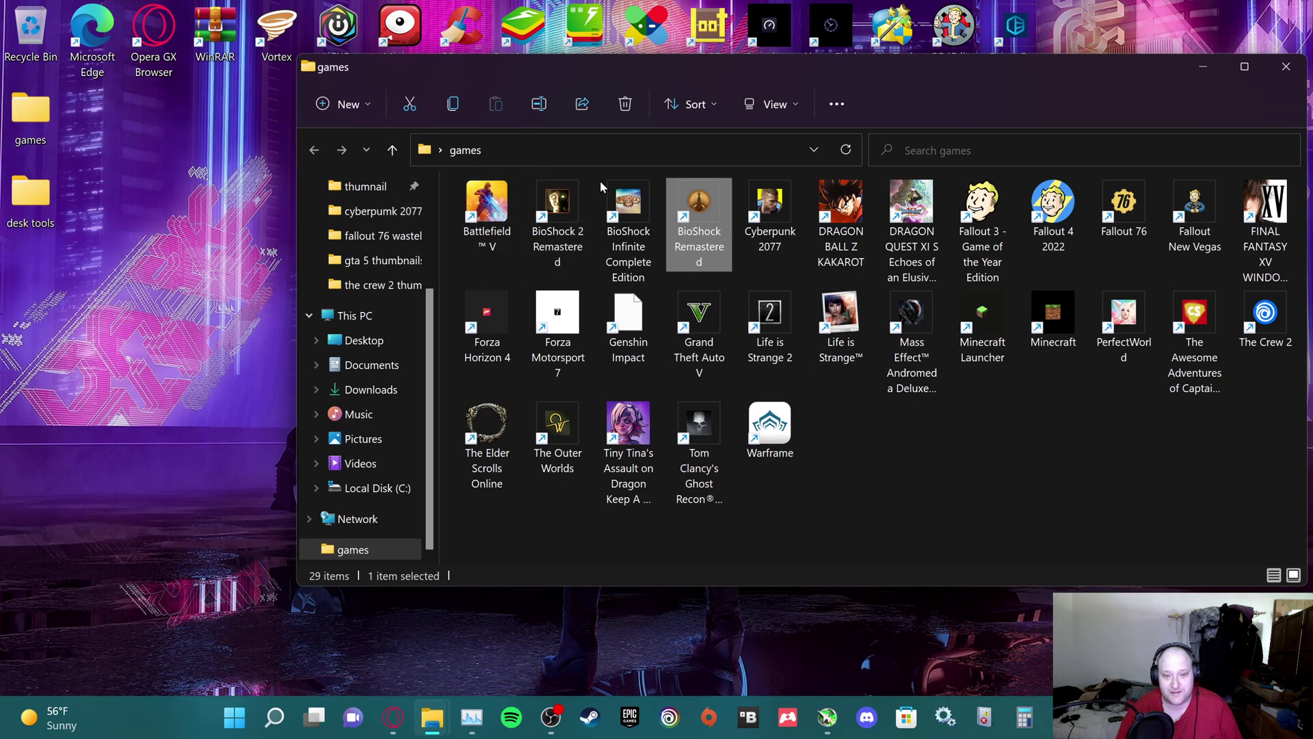
pyautogui.doubleClick(700, 203)
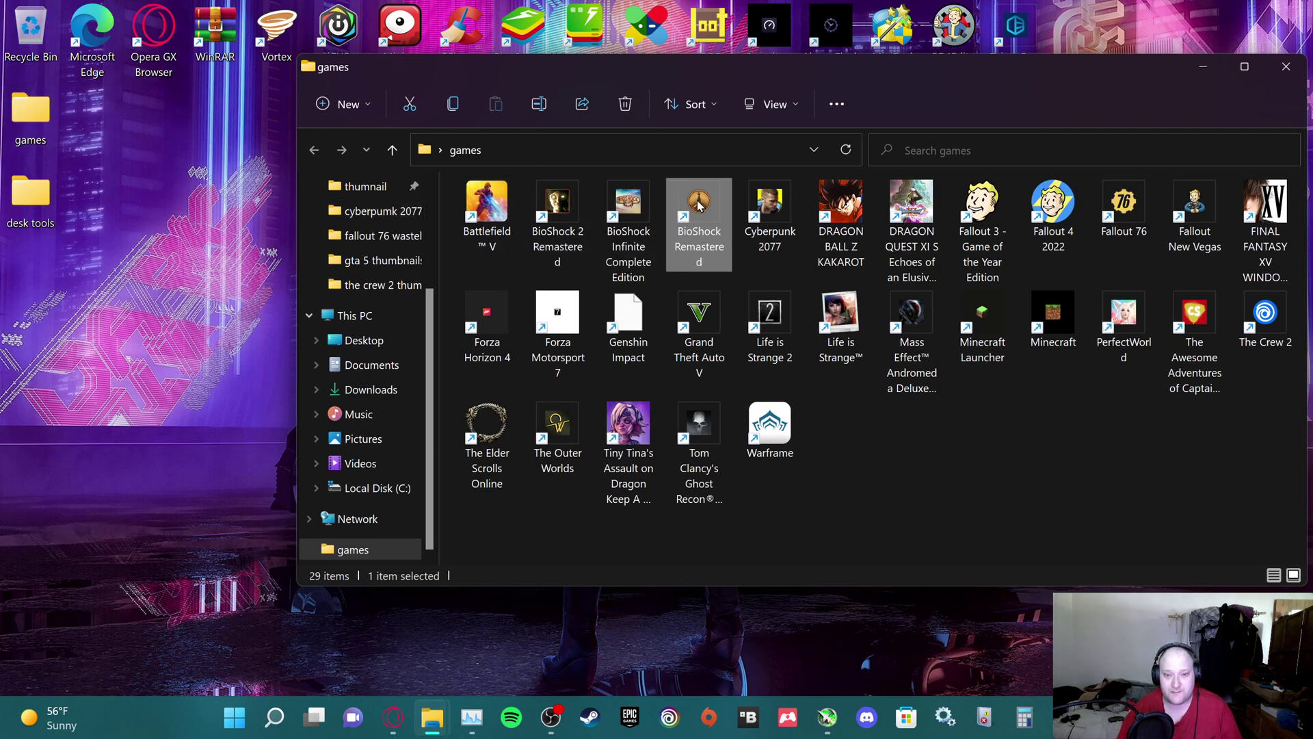
pyautogui.click(1206, 69)
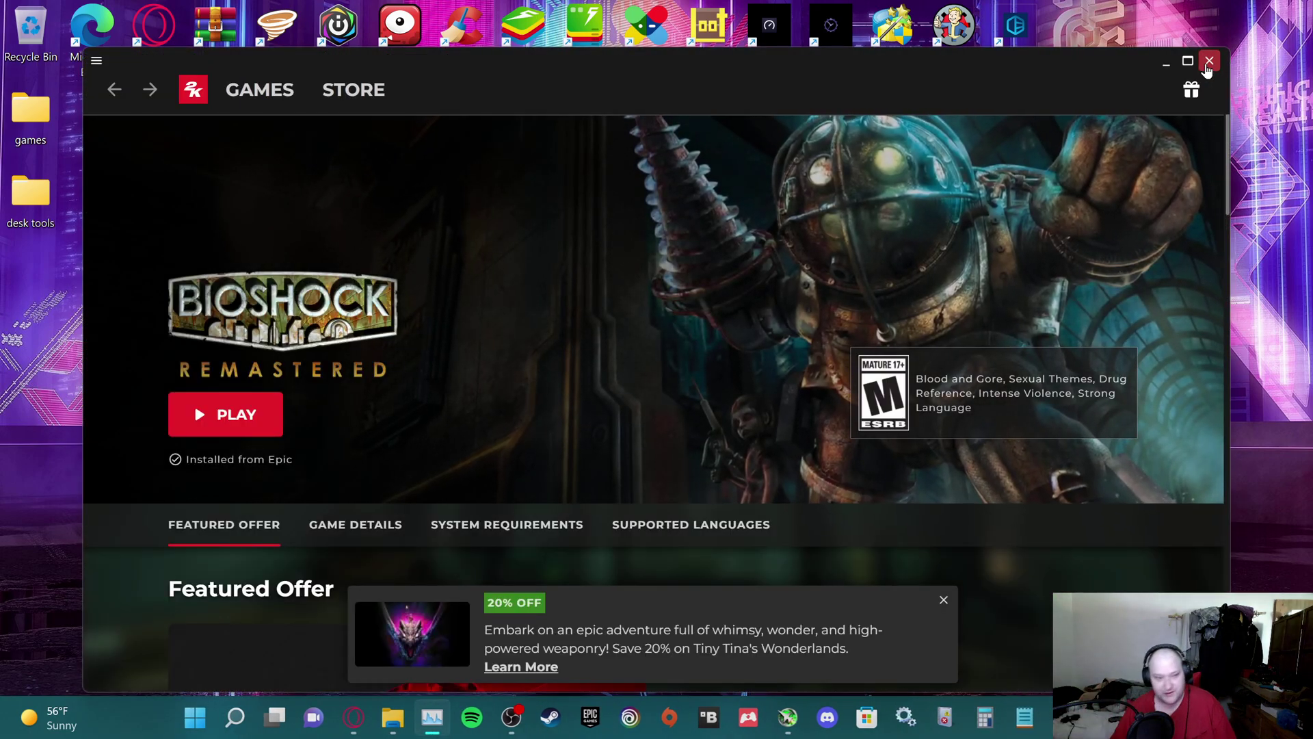
pyautogui.click(251, 419)
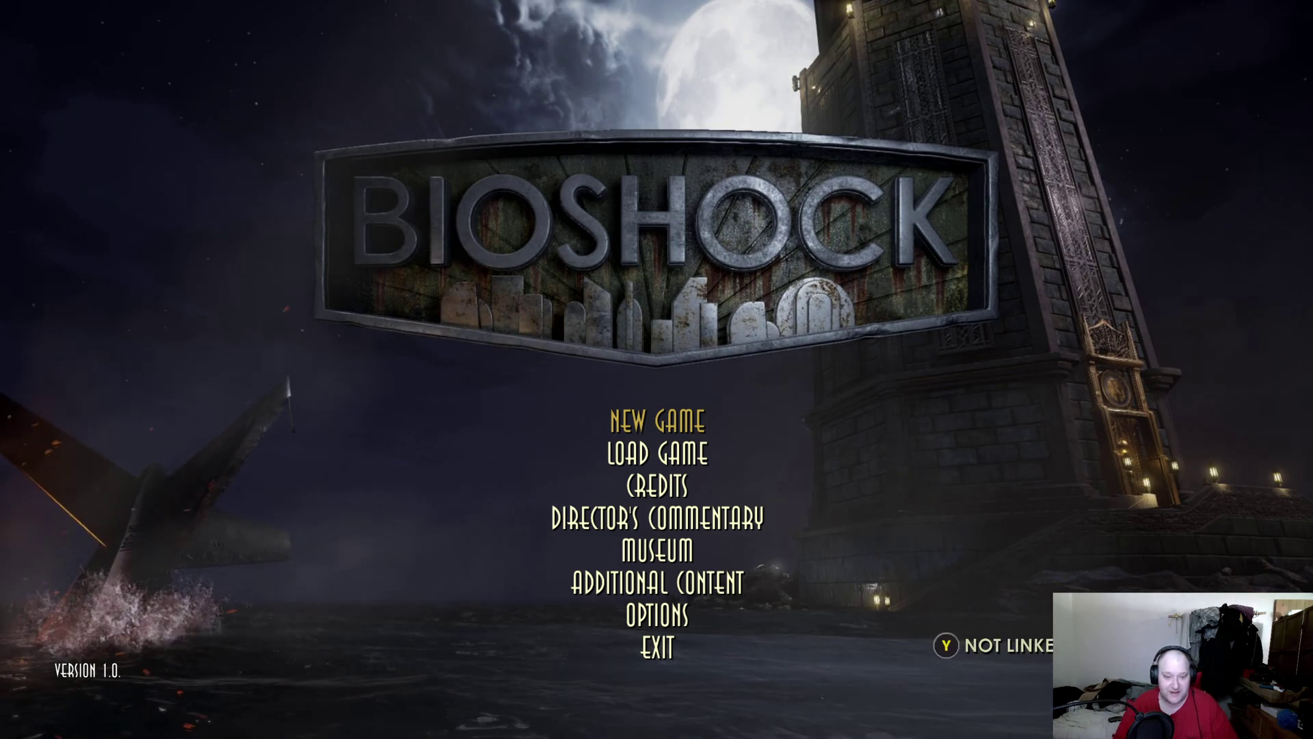
# Step: Open Options > Graphics Options at 2560 x 1440 and set Windowed Mode to ON
pyautogui.press('Down')
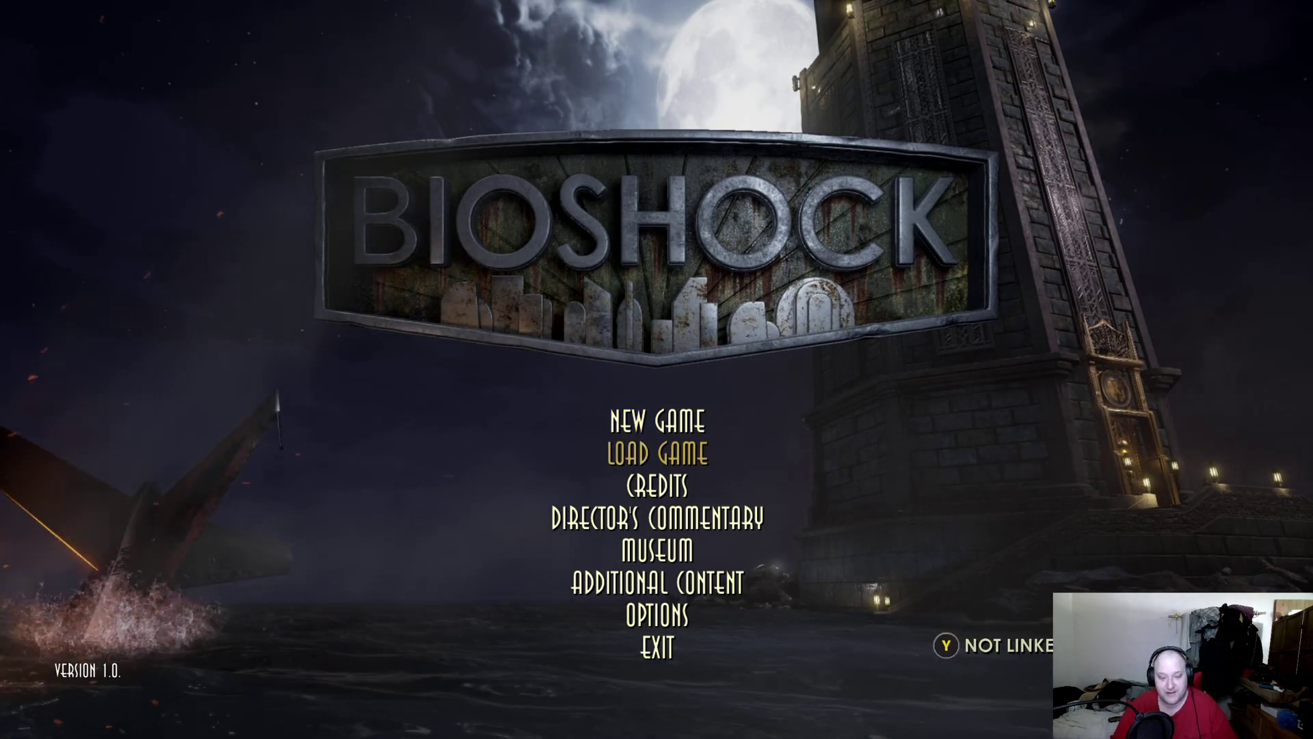
pyautogui.press('Down')
pyautogui.press('Down')
pyautogui.press('Down')
pyautogui.press('Return')
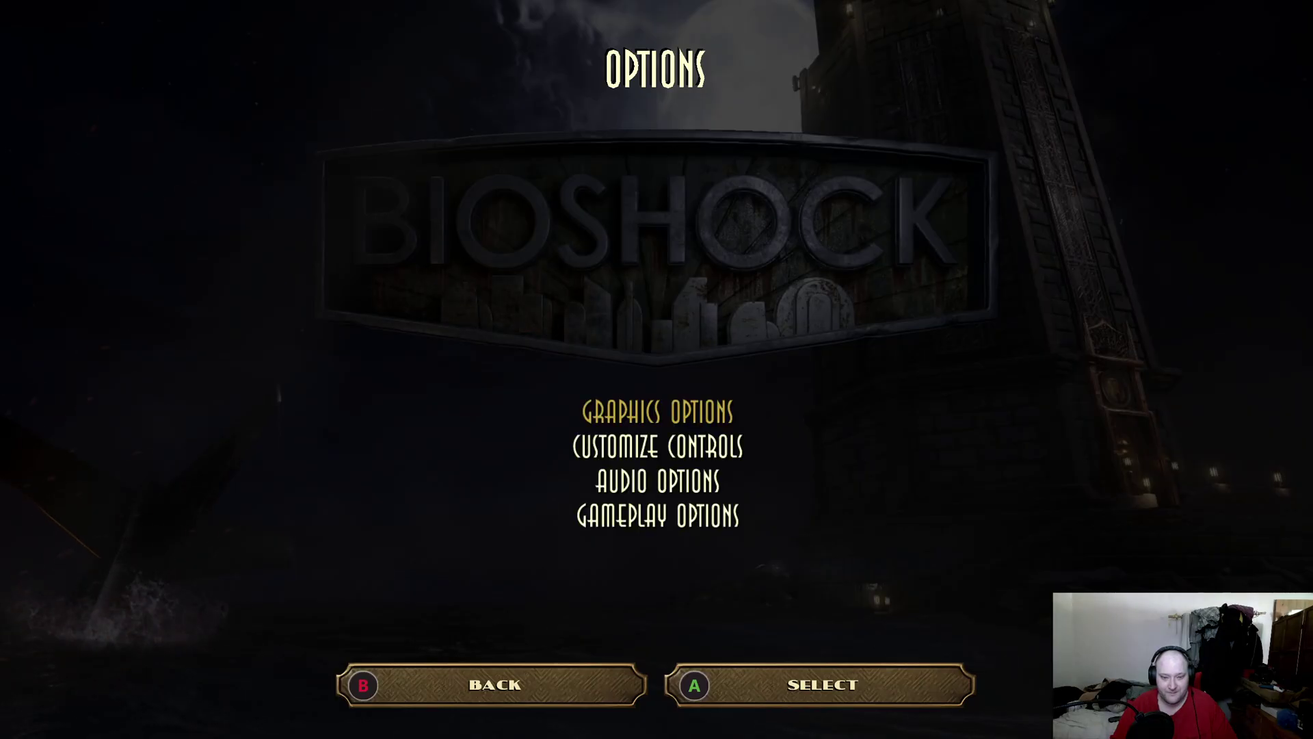
pyautogui.press('Return')
pyautogui.press('Down')
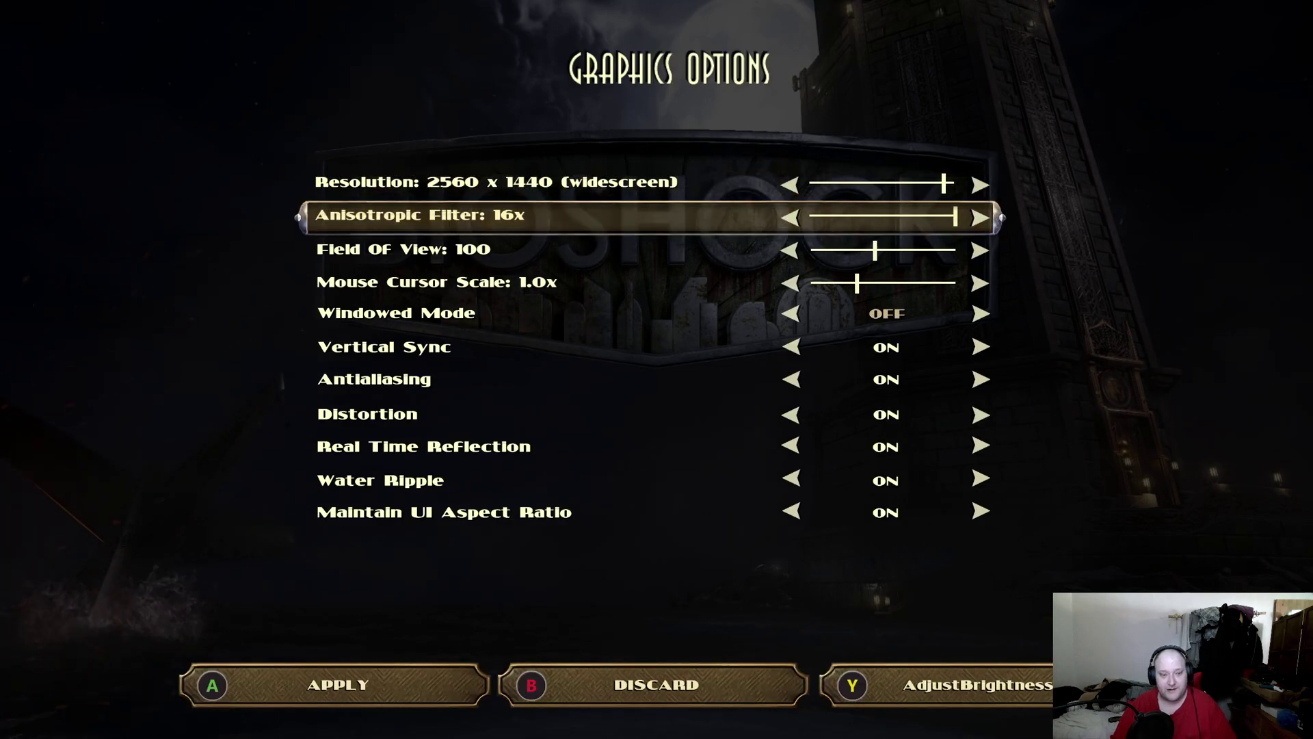
pyautogui.press('Down')
pyautogui.press('Down')
pyautogui.press('Down')
pyautogui.press('Right')
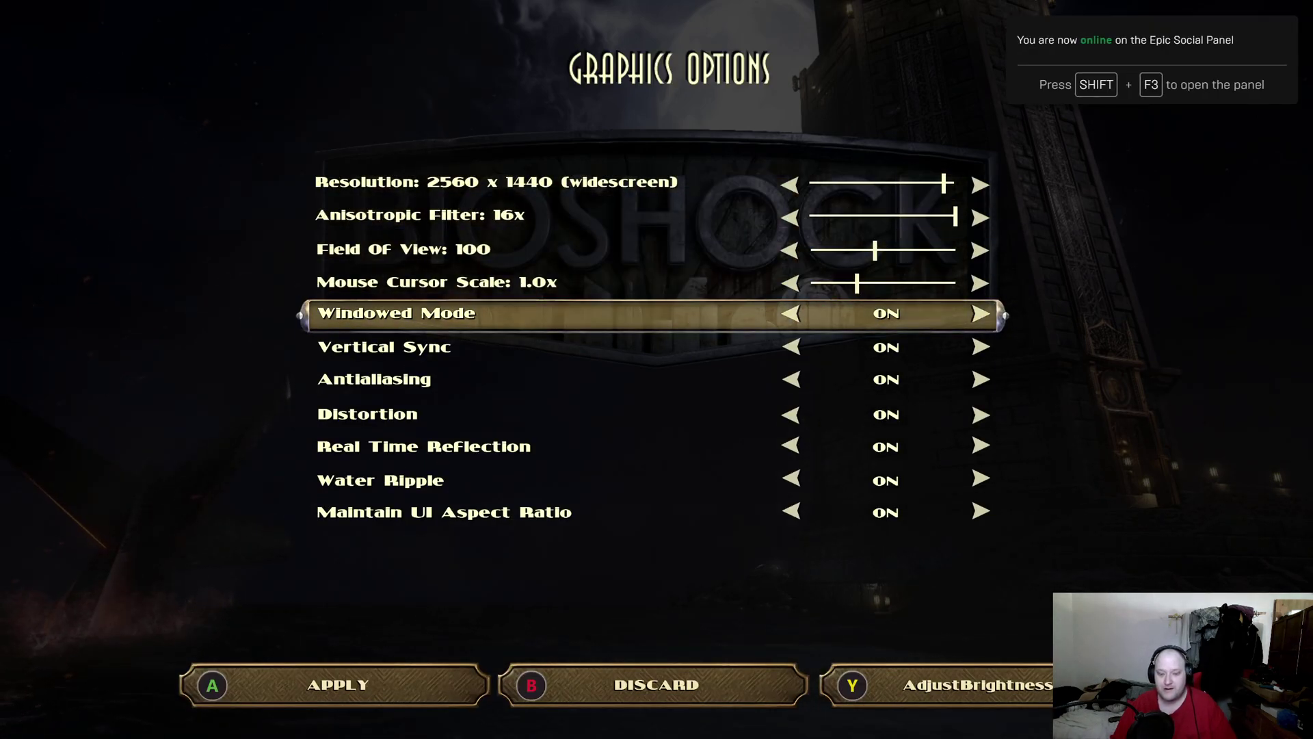